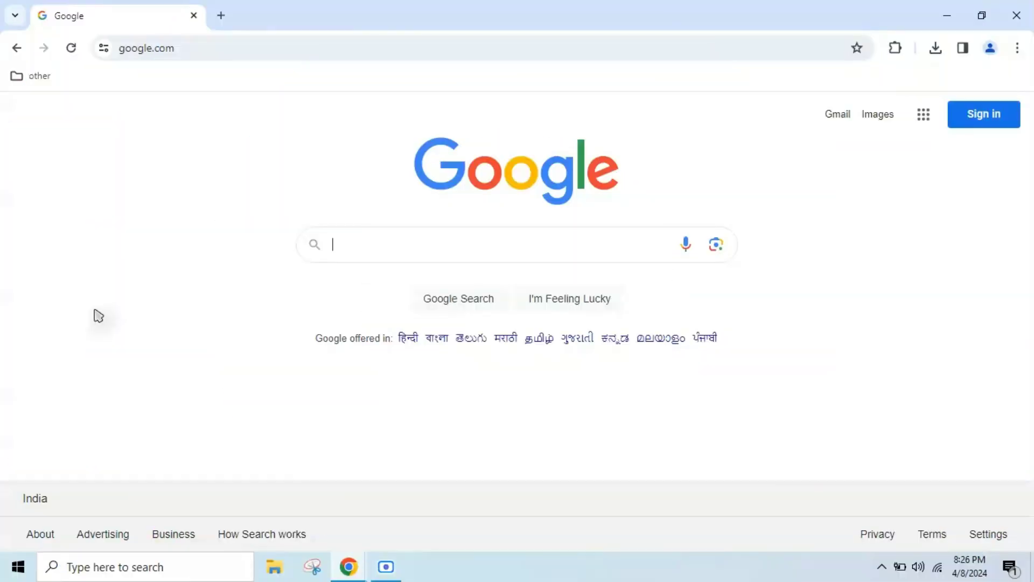
Search Google for 'gns3 download' and open the gns3.com software download page.
text(gns3 download)
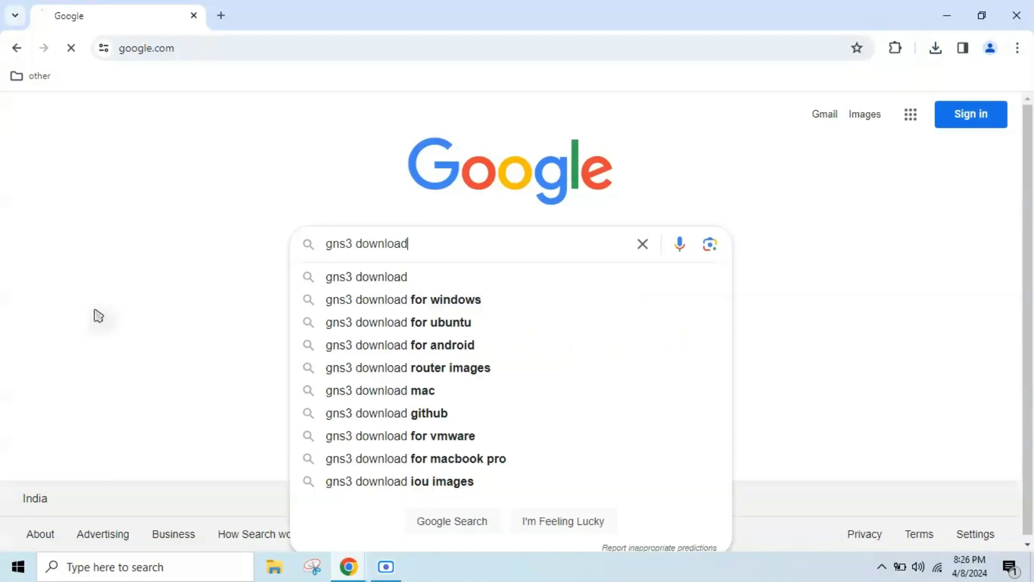
key(Return)
click(186, 322)
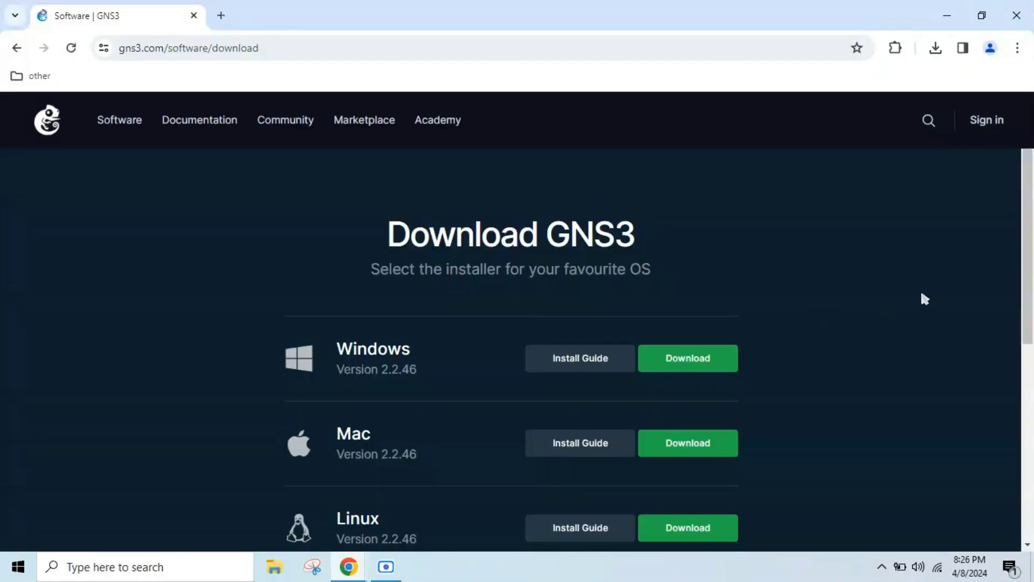
drag(1028, 272, 1032, 305)
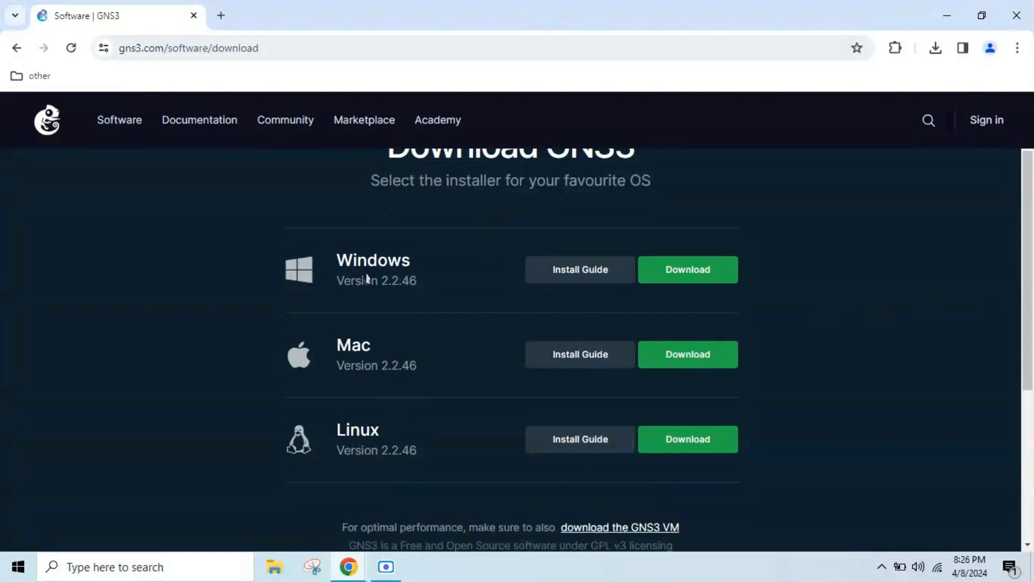
Start the Windows download and sign in to a GNS3 account.
click(685, 279)
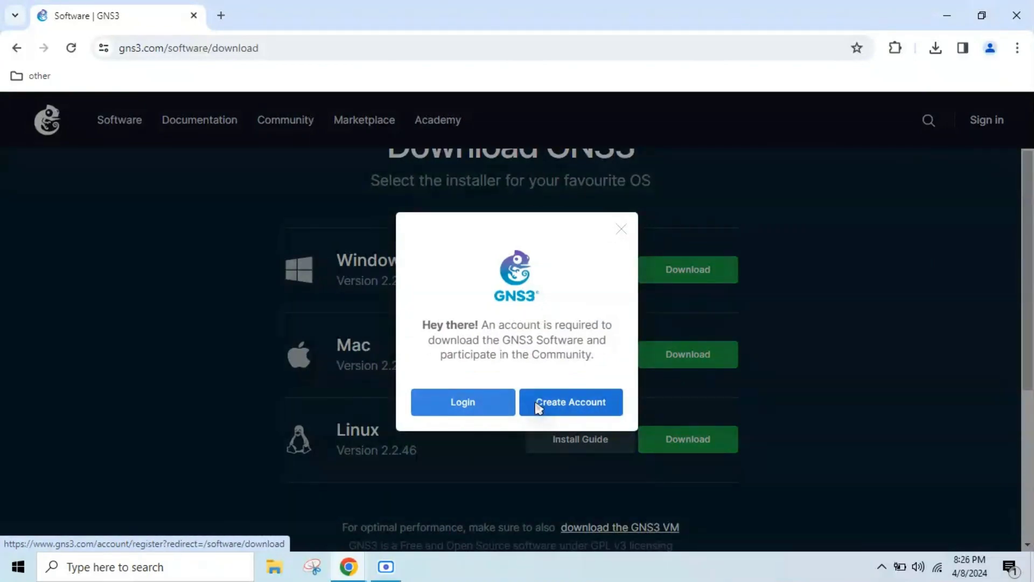
click(556, 408)
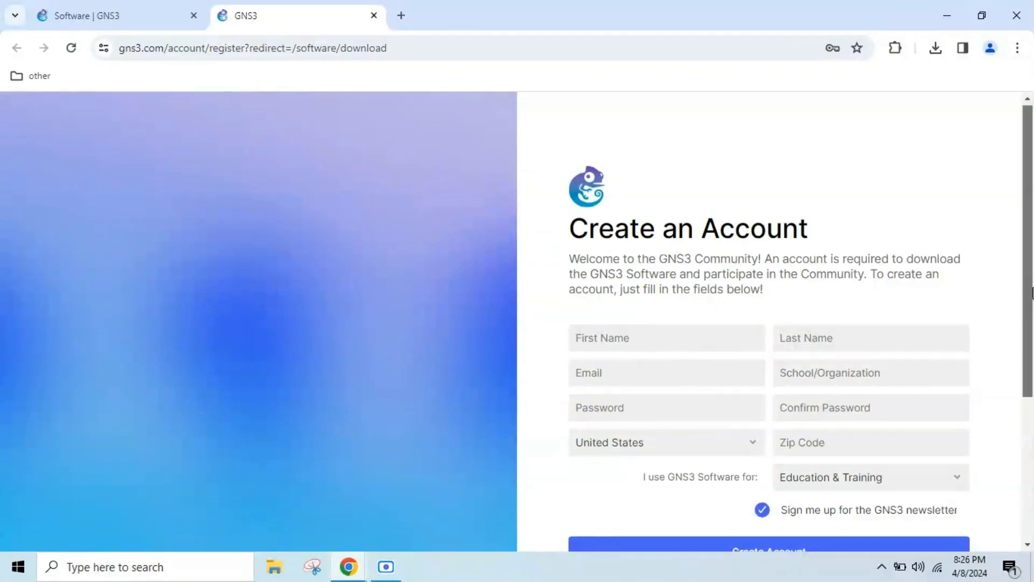
drag(1025, 292, 1025, 333)
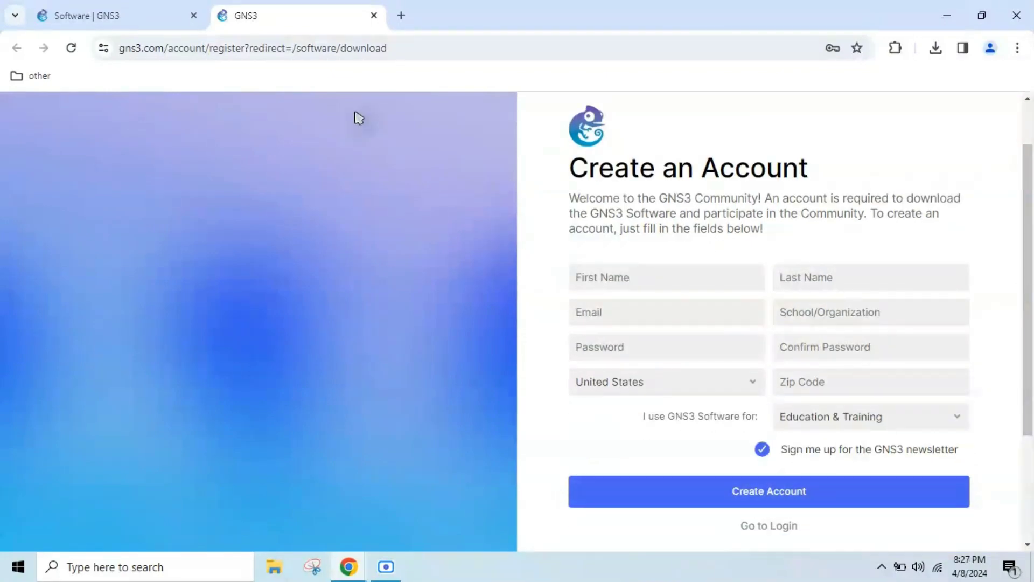
click(87, 14)
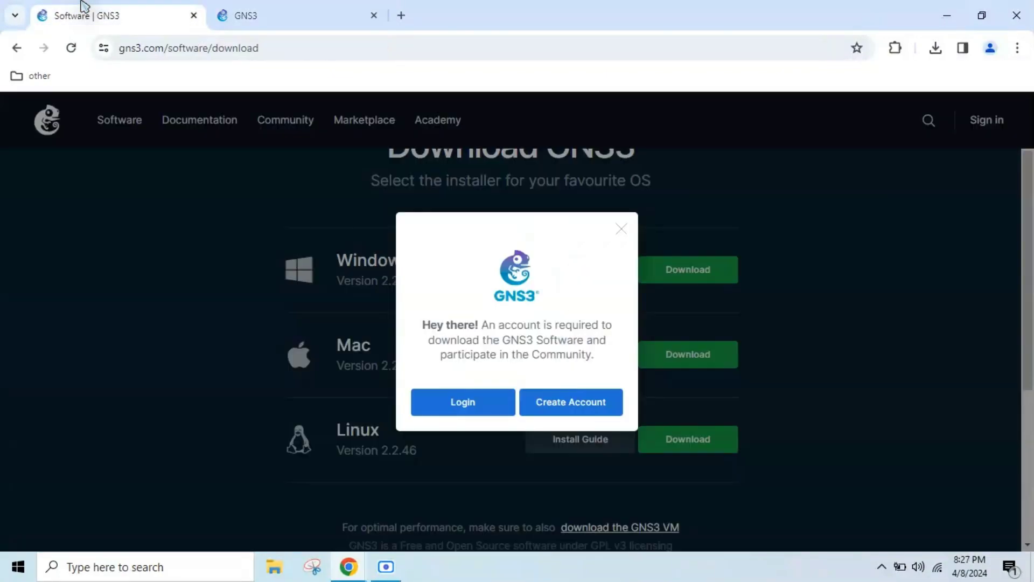
click(442, 413)
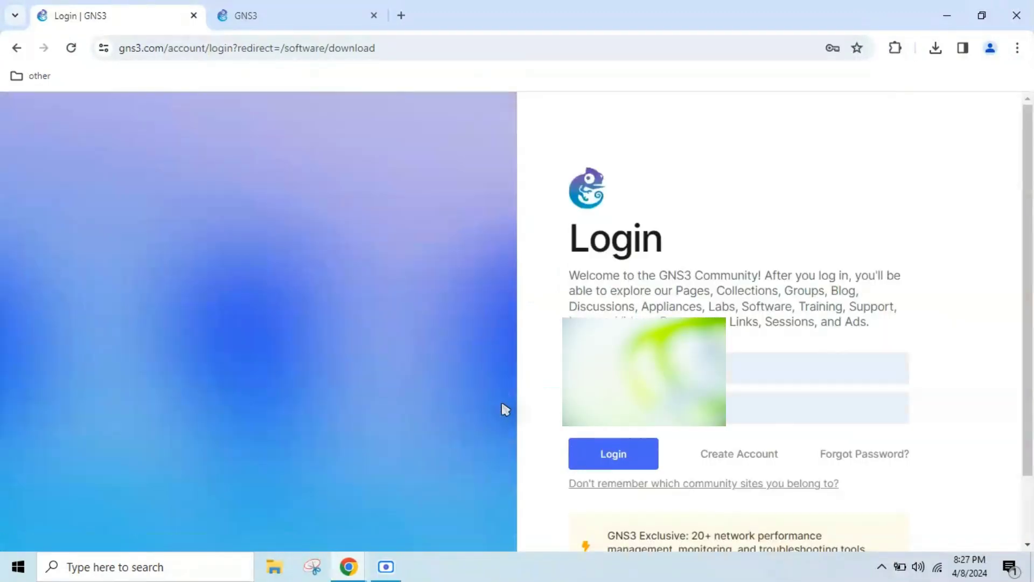
click(614, 459)
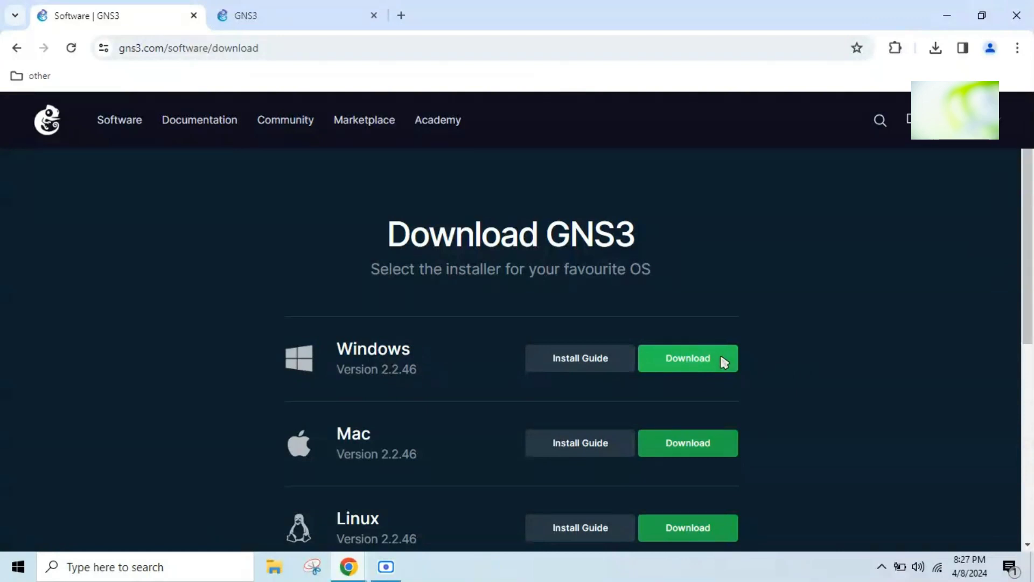
Download the GNS3 2.2.46 Windows installer and show it in the Downloads folder.
click(692, 364)
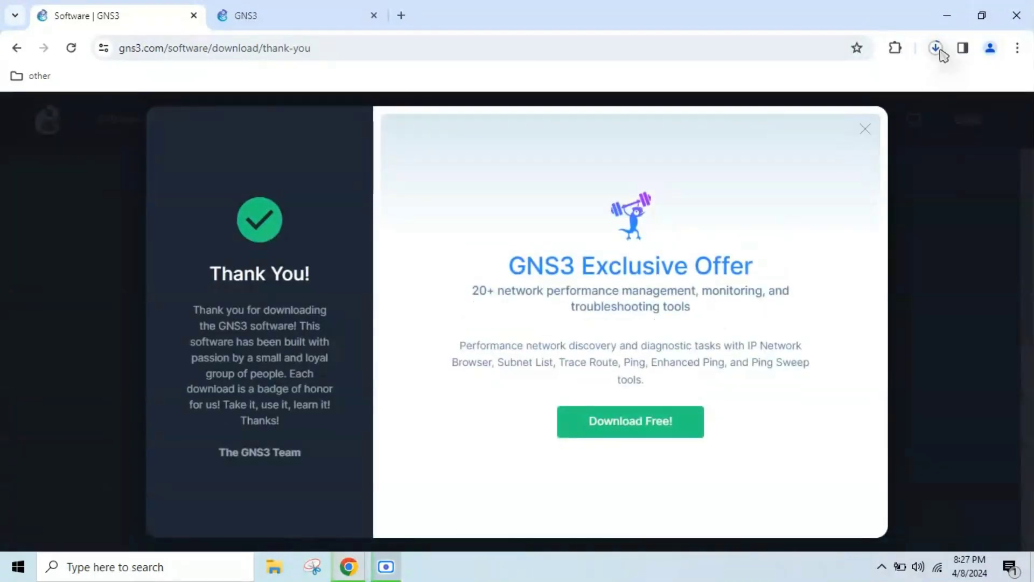
click(936, 48)
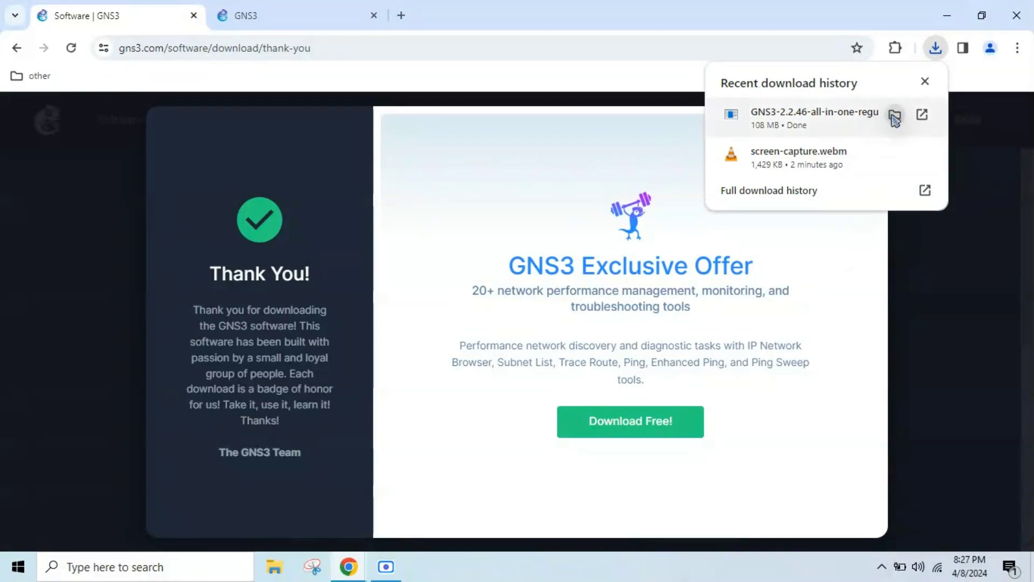
click(891, 112)
Launch the GNS3 2.2.46 installer and accept the licence, default Start menu folder, components and location.
right_click(164, 177)
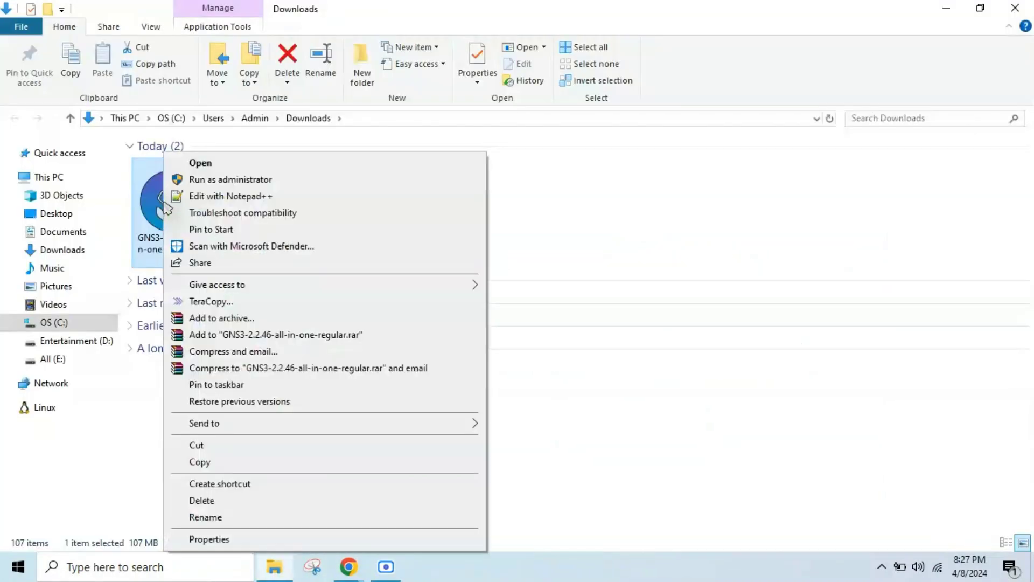
click(231, 162)
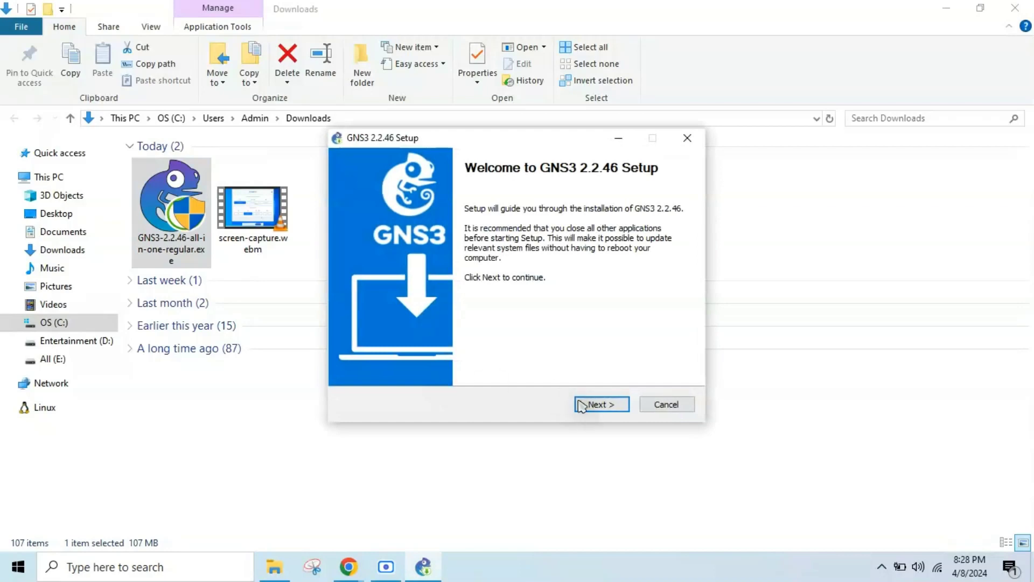
click(582, 405)
click(588, 405)
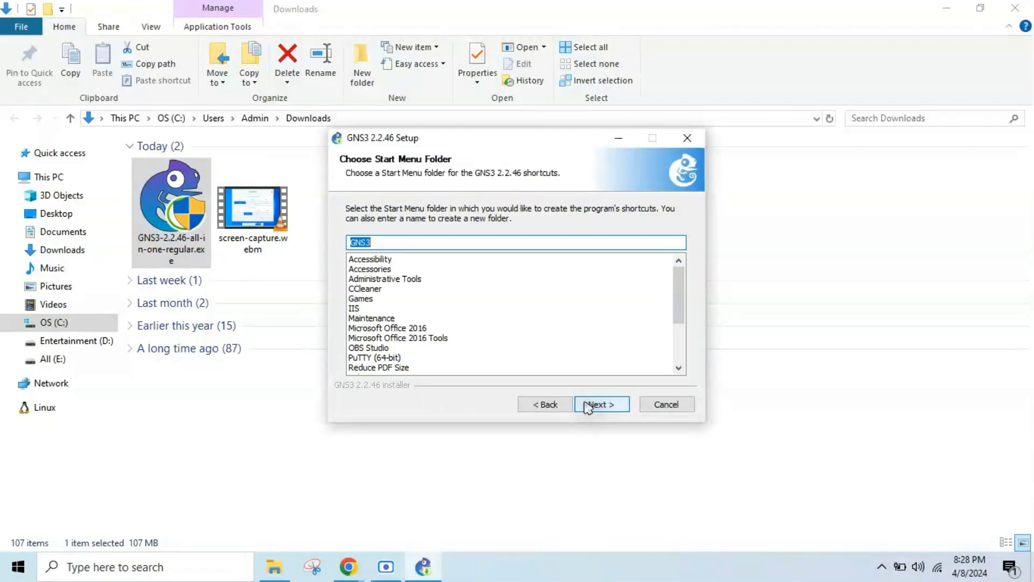
click(599, 405)
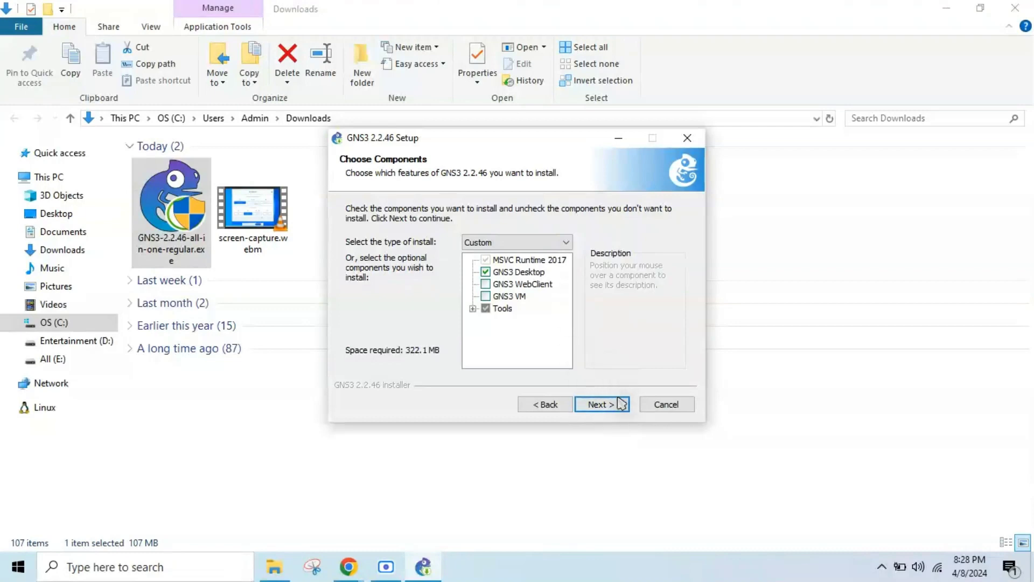
click(599, 405)
click(614, 405)
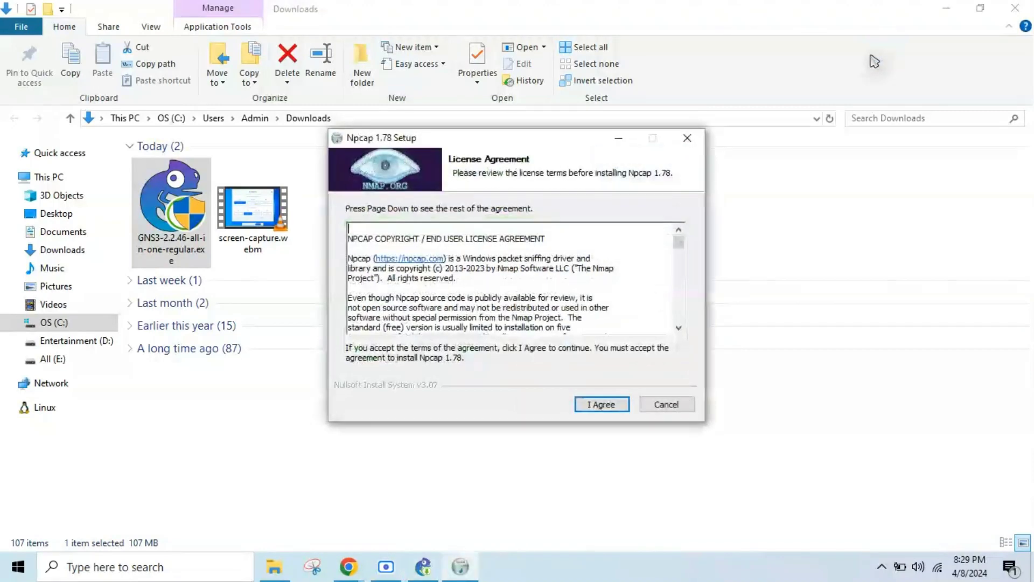
Accept the Npcap 1.78 licence and install it with default options until complete.
click(598, 408)
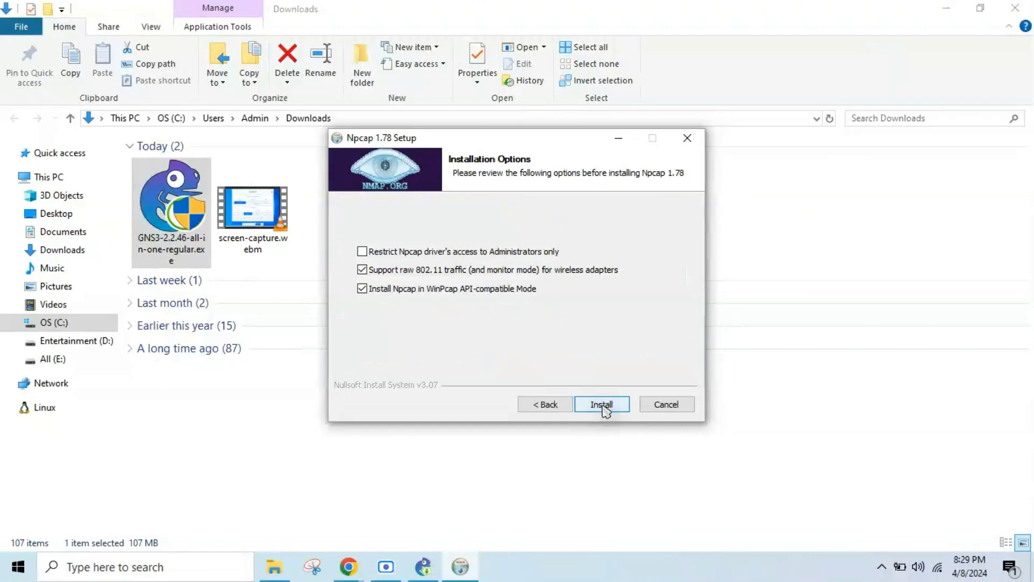
click(602, 407)
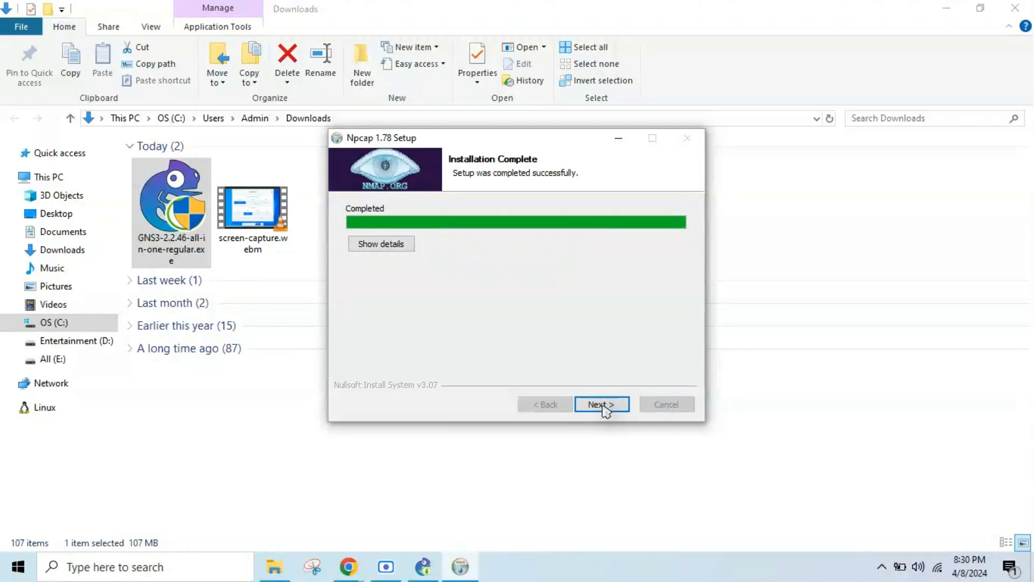
click(604, 409)
Complete the GNS3 2.2.46 install, decline the Solarwinds toolset, and exit with Start GNS3 checked.
click(605, 409)
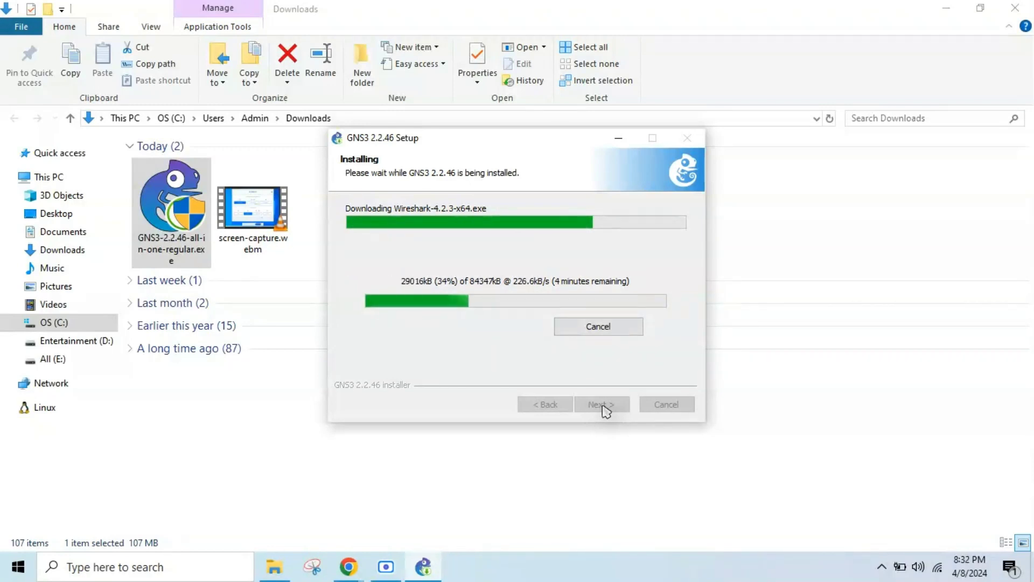
click(834, 501)
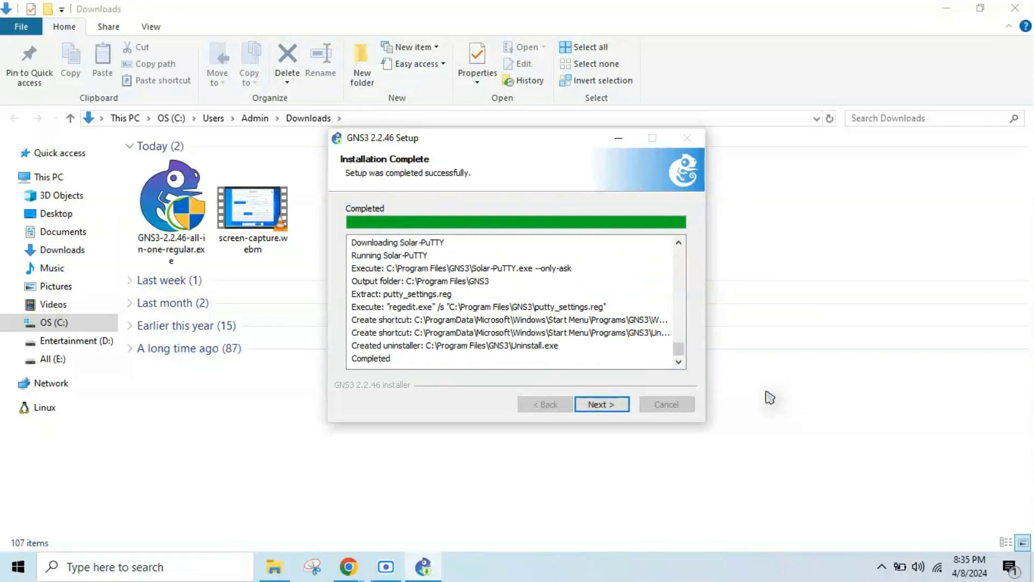
click(599, 408)
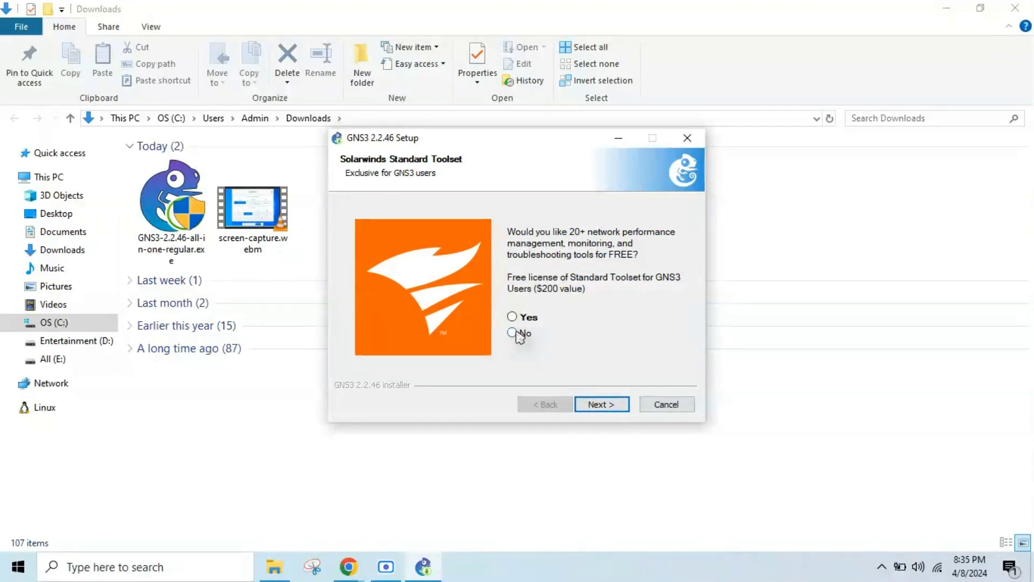
click(599, 404)
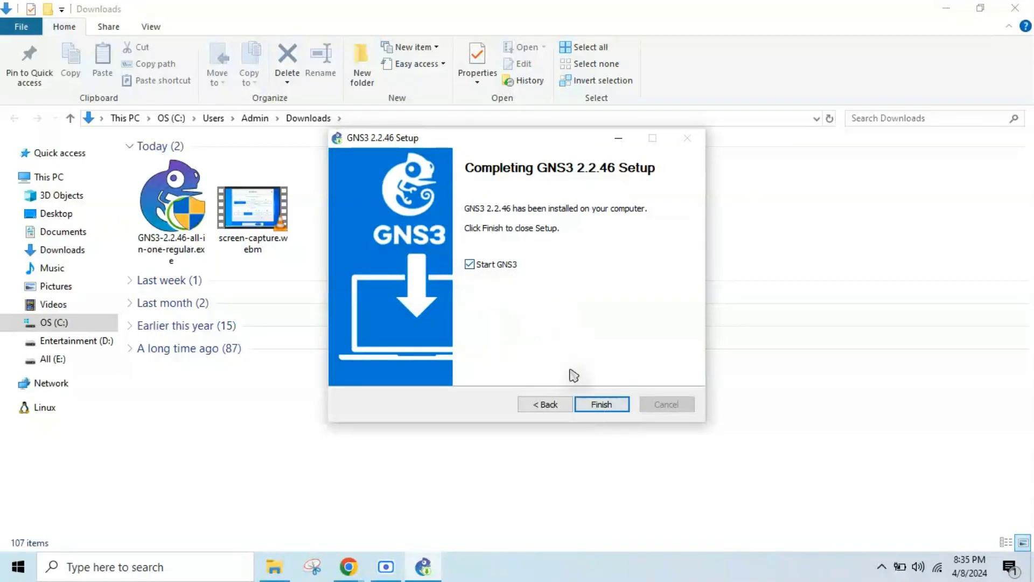
click(599, 406)
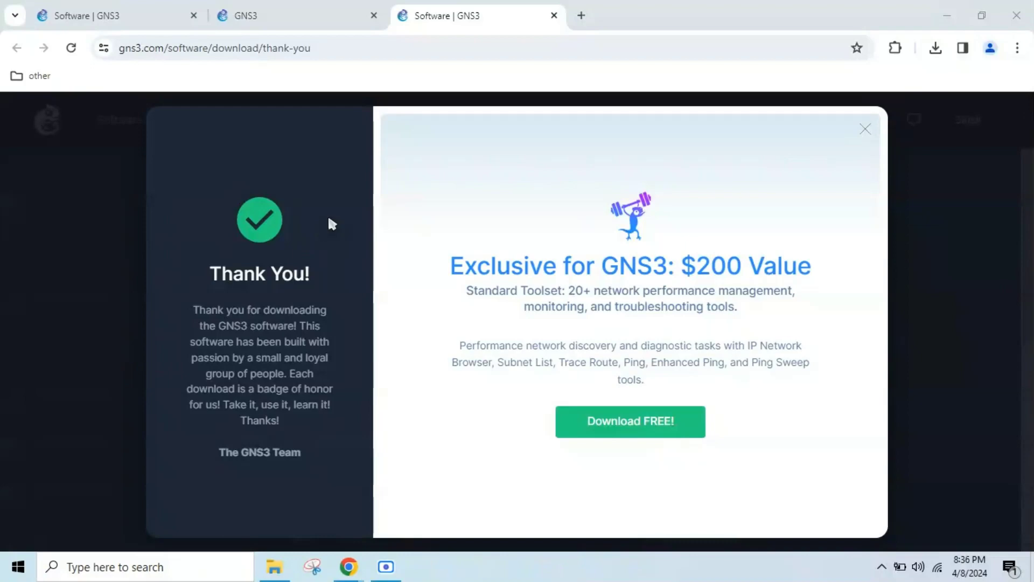
Minimize Chrome to reveal the GNS3 window with its new project dialog.
click(943, 21)
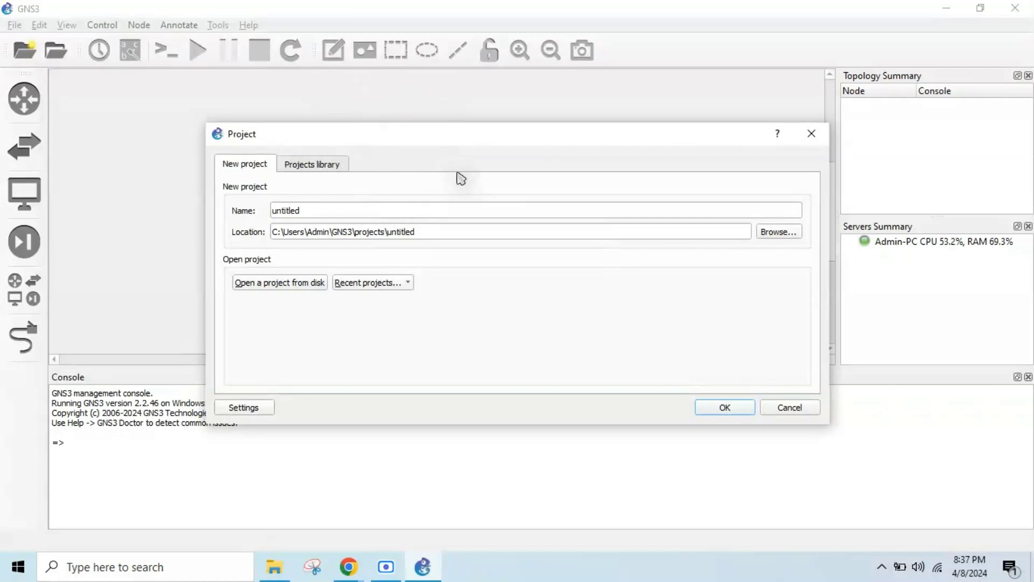
Replace the default name 'untitled' with 'Demo' and create the project.
click(352, 209)
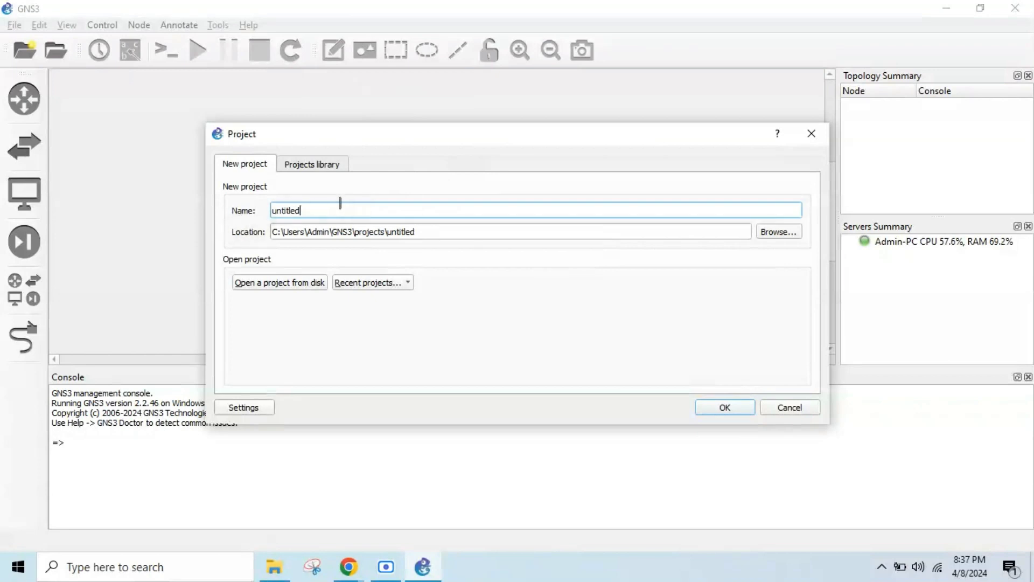
double_click(333, 209)
text(Demo)
click(721, 408)
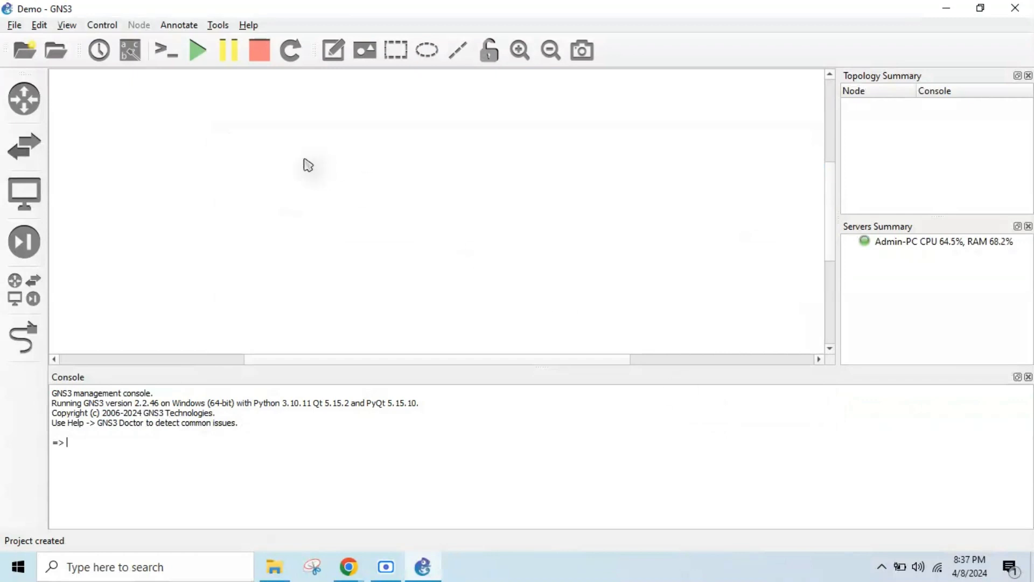
Run the Setup Wizard to use the local computer at localhost port 3080, then finish.
click(177, 26)
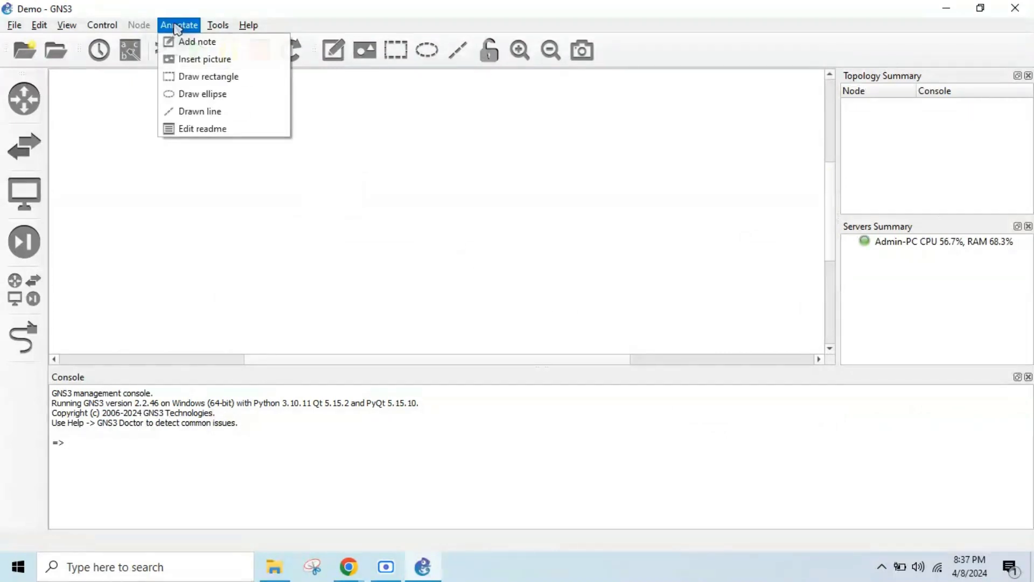
mouse_move(218, 30)
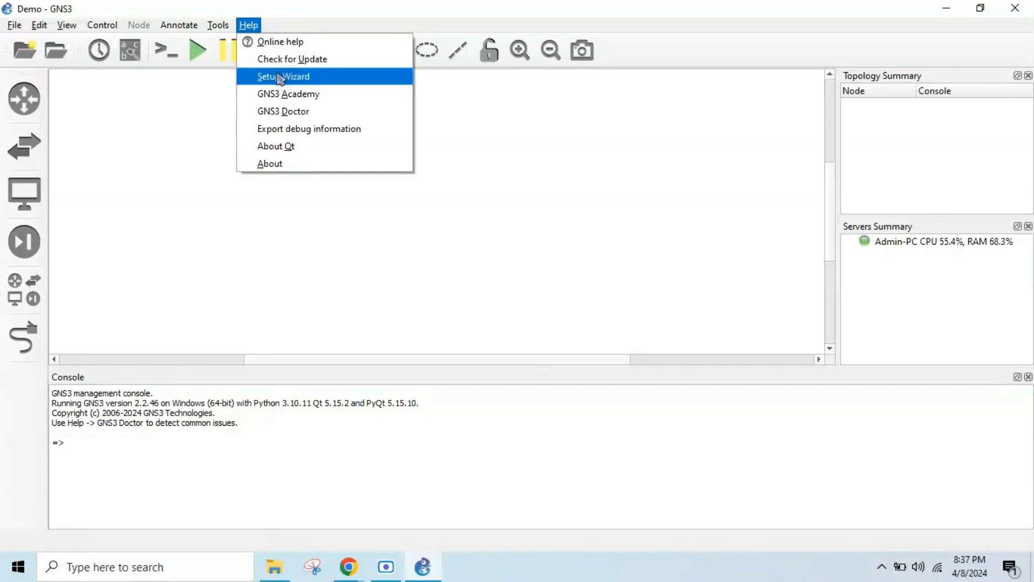
click(281, 78)
click(387, 244)
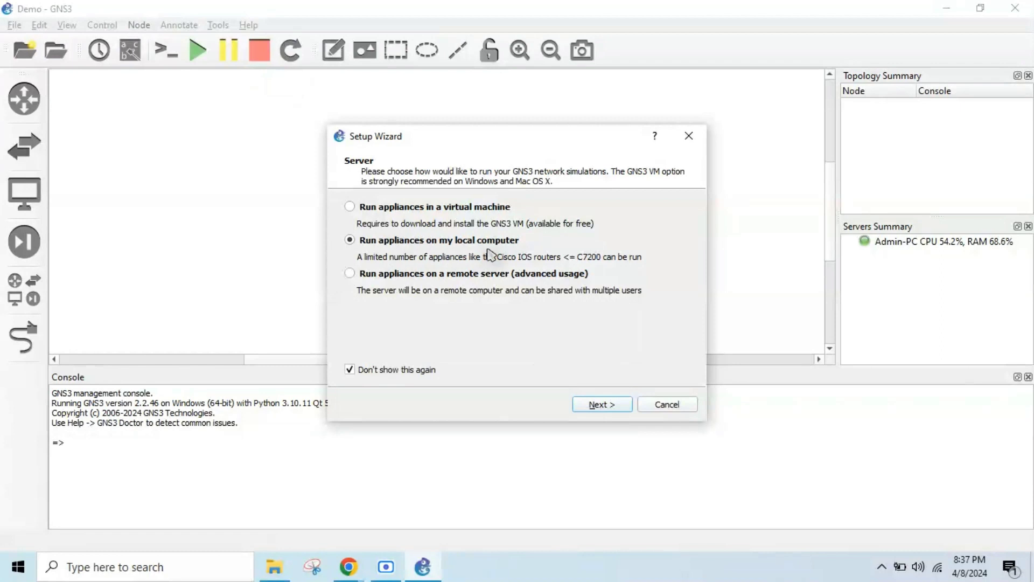
click(604, 410)
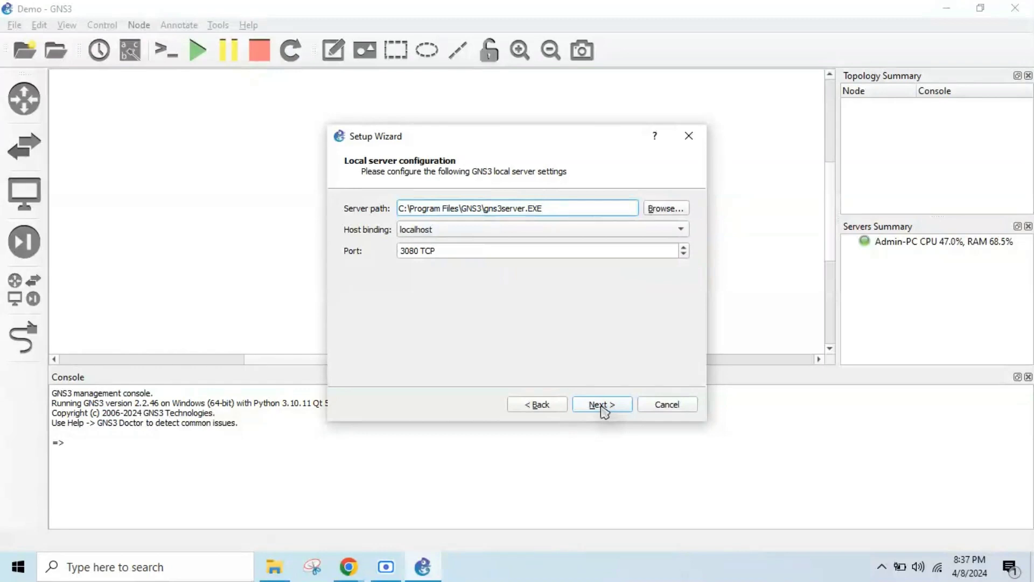
click(604, 408)
click(603, 405)
click(602, 408)
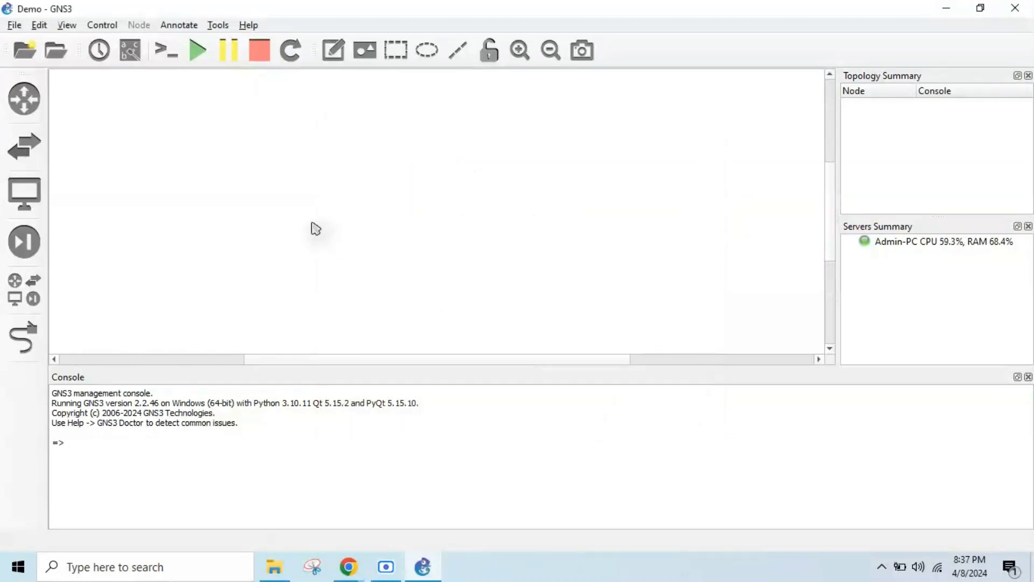
Load Demo.gns3 from the Demo folder via File > Open project.
click(15, 27)
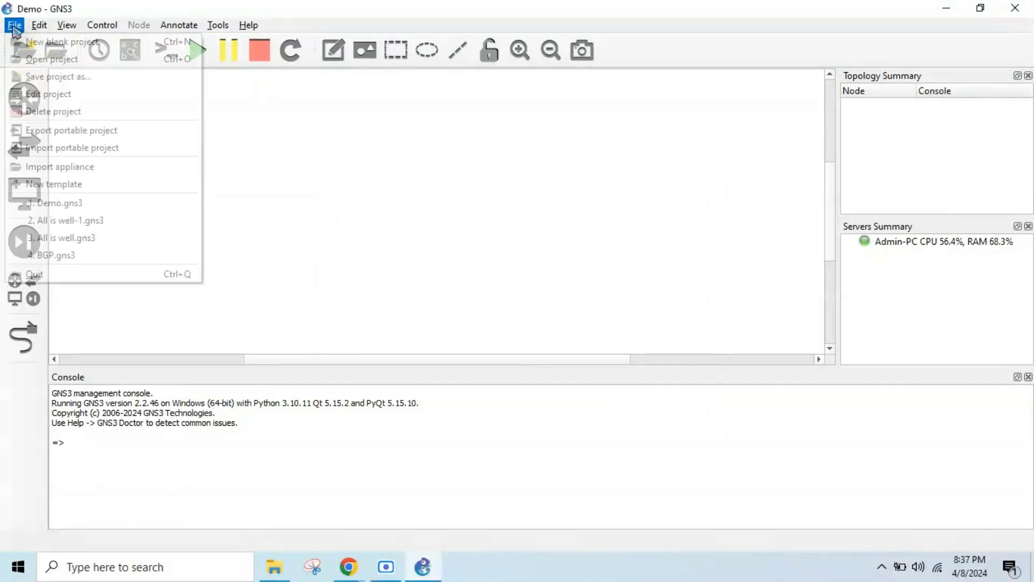
click(52, 59)
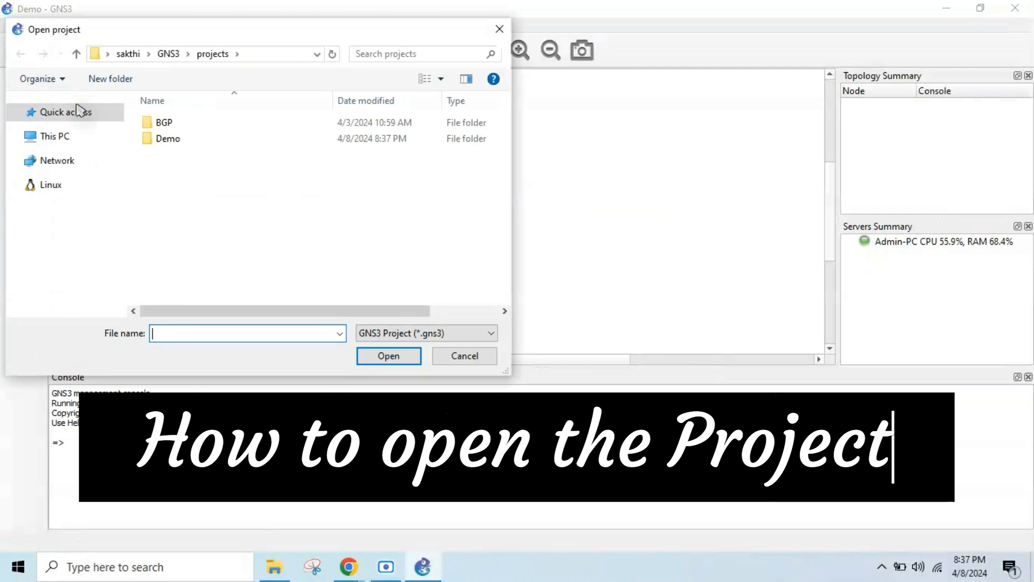
double_click(177, 141)
click(184, 127)
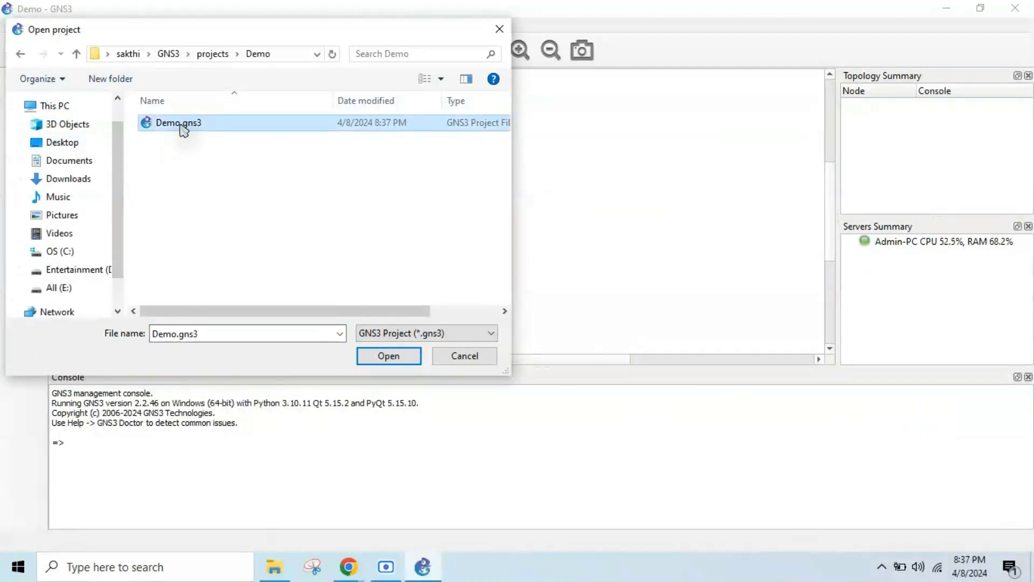
double_click(181, 126)
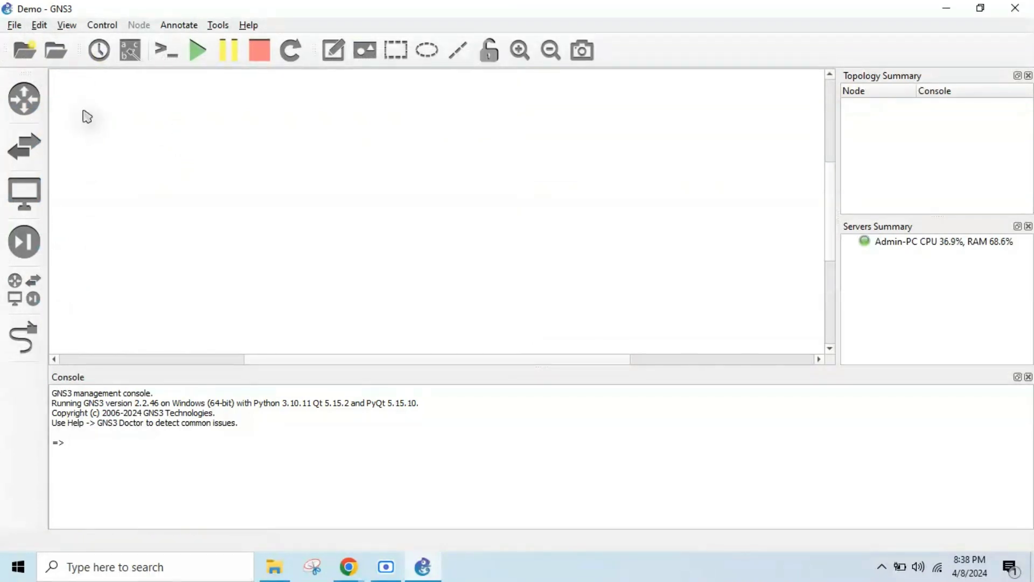
In Preferences > Dynamips > IOS routers, start a new template using c7200-adventerprisek9-mz.150-1.M10.image.
click(39, 25)
click(71, 98)
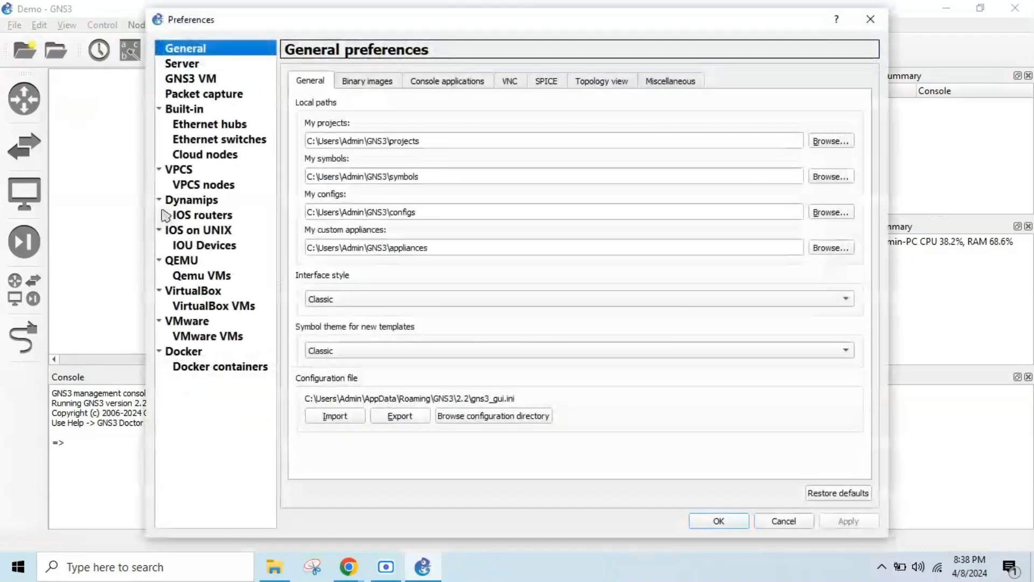
click(197, 216)
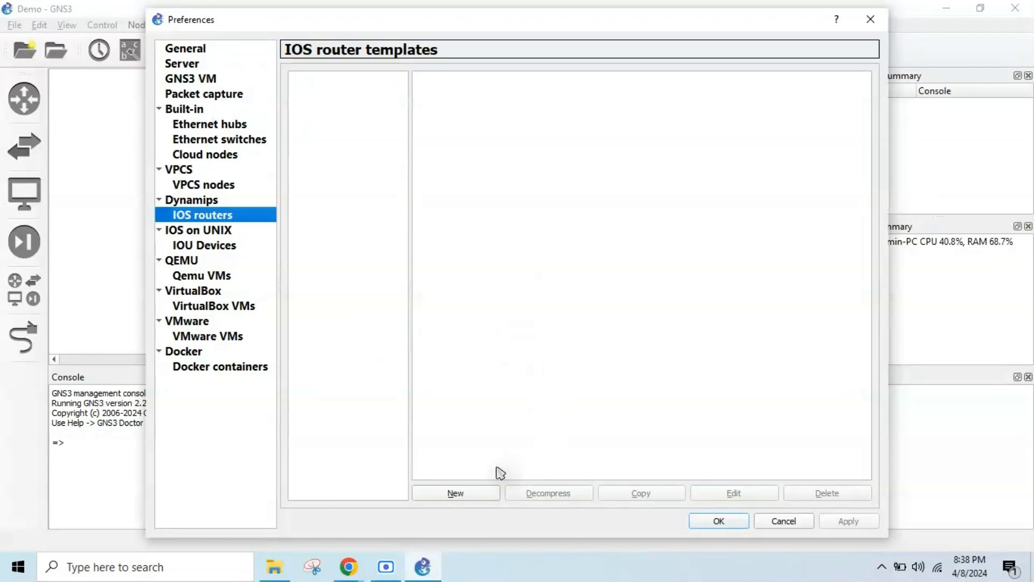
click(478, 493)
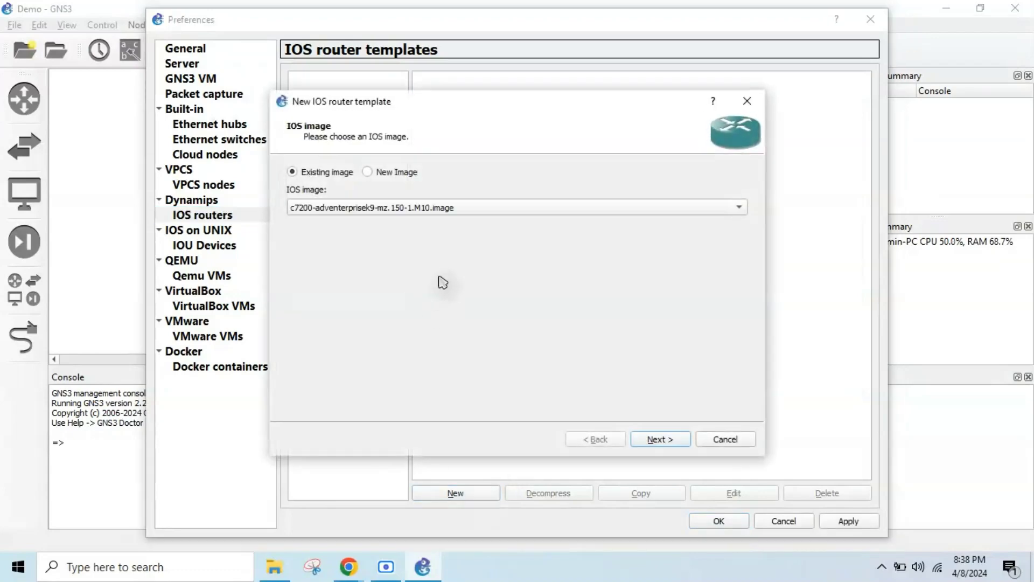
click(368, 172)
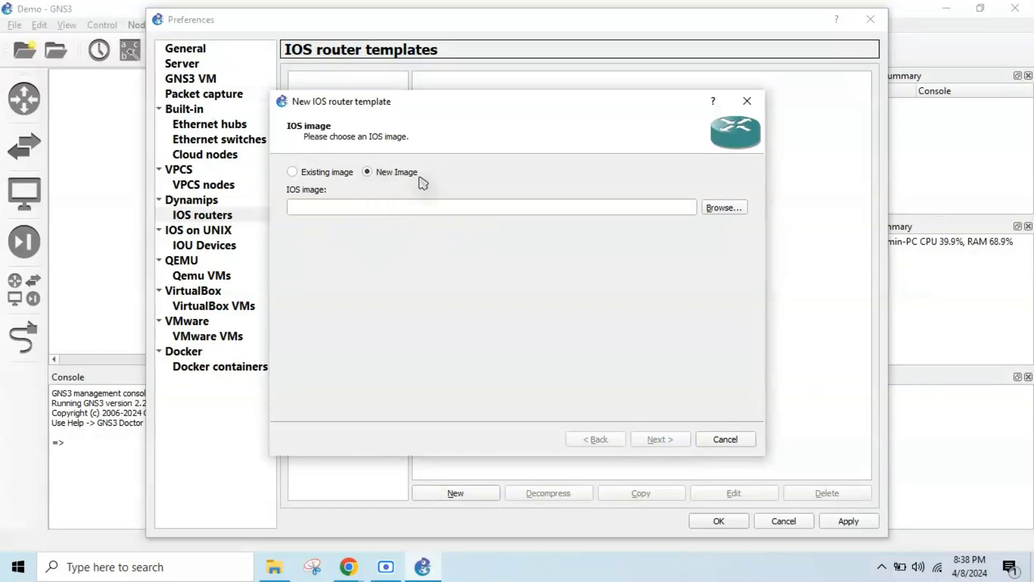
click(715, 210)
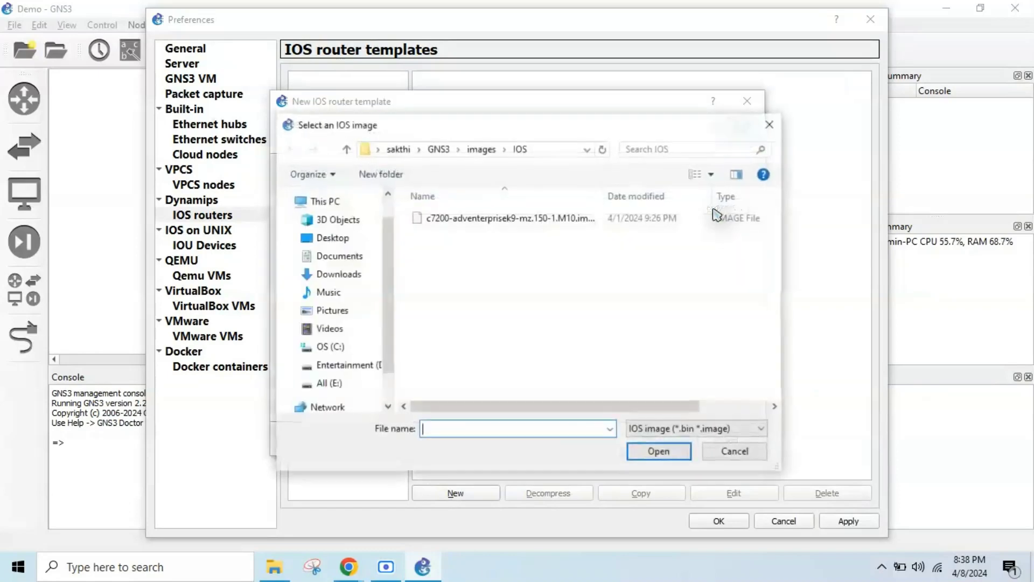
click(526, 223)
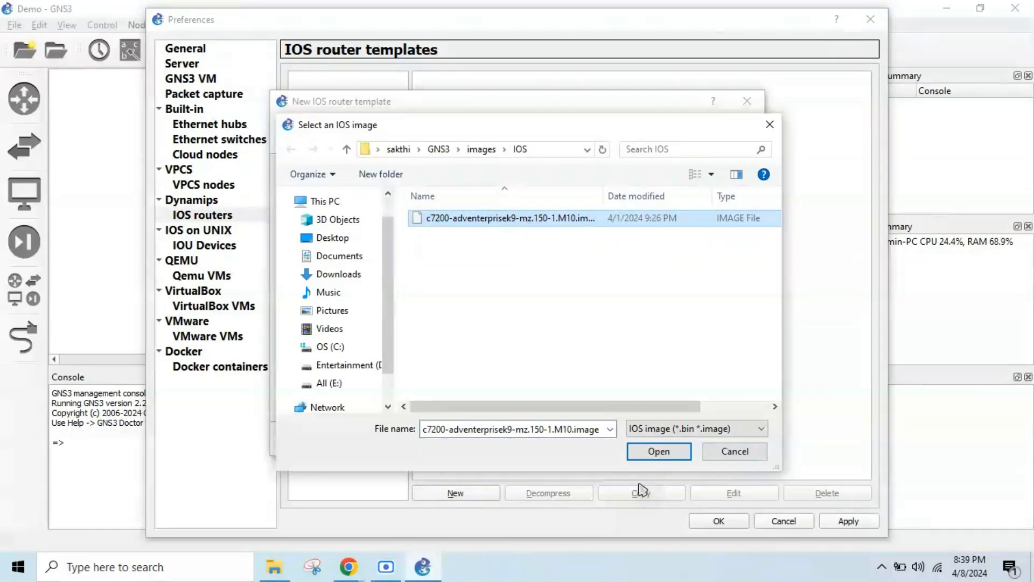
click(658, 452)
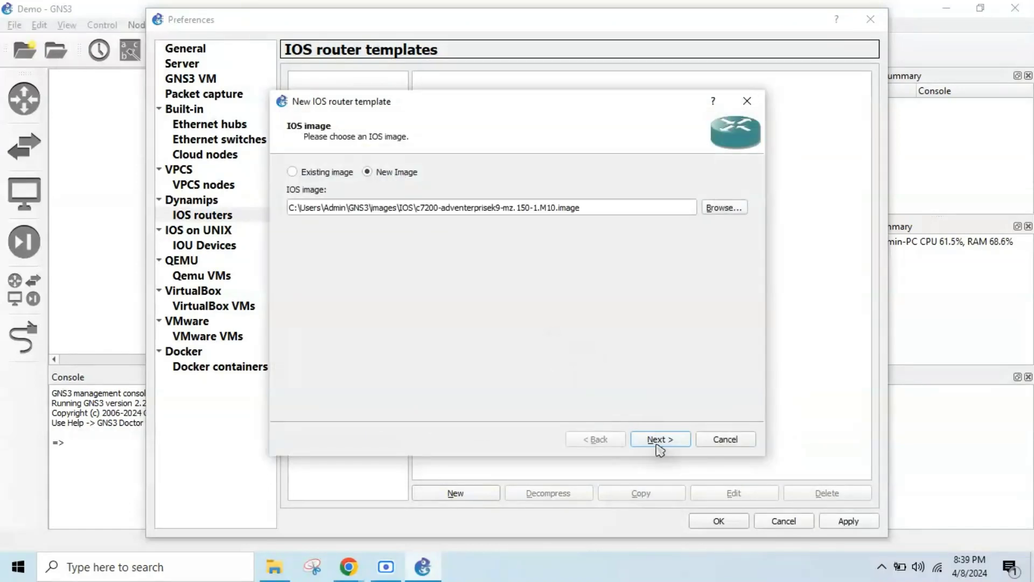
Name the new IOS router template 'Router' with the c7200 platform.
click(660, 439)
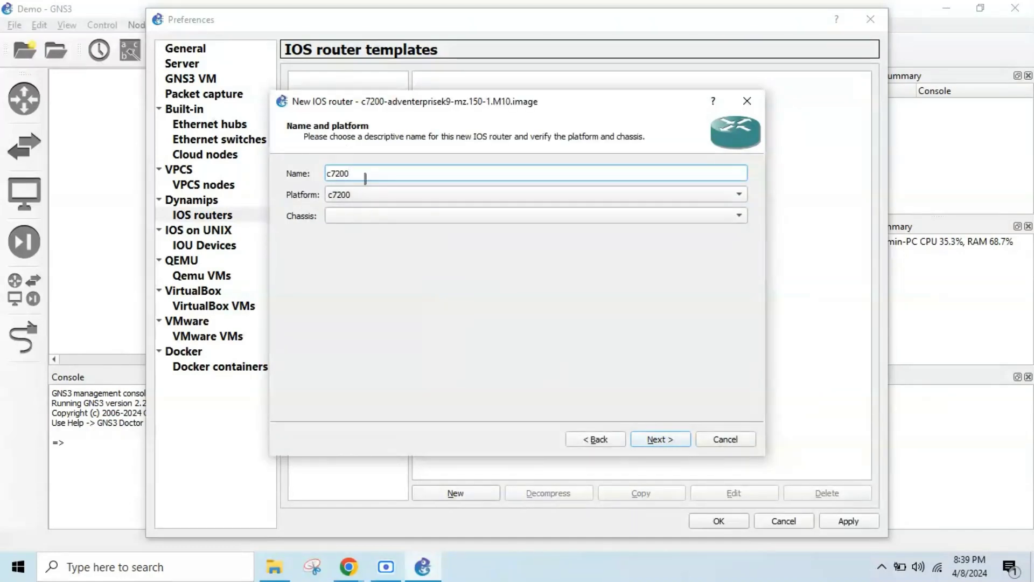
drag(354, 173, 325, 173)
text(Router)
click(403, 199)
click(402, 197)
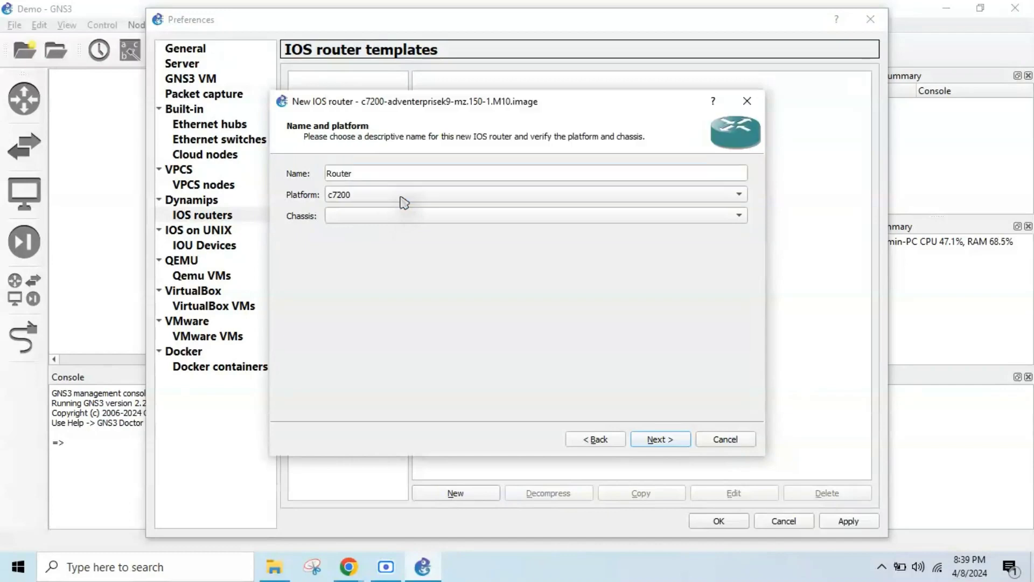
click(660, 440)
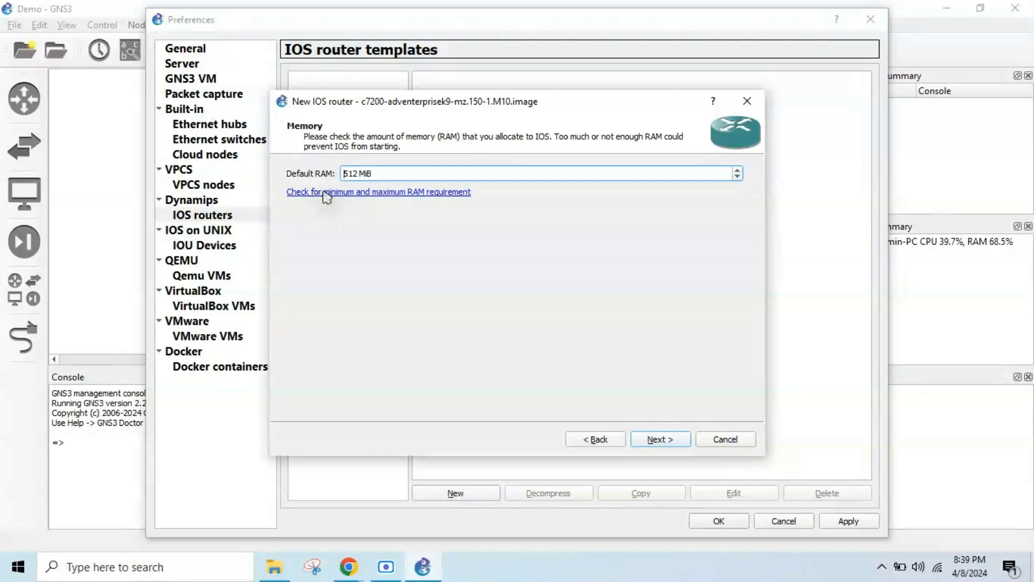
Keep 512 MiB RAM, put a PA-GE adapter in slot 1, finish, and save preferences.
click(663, 441)
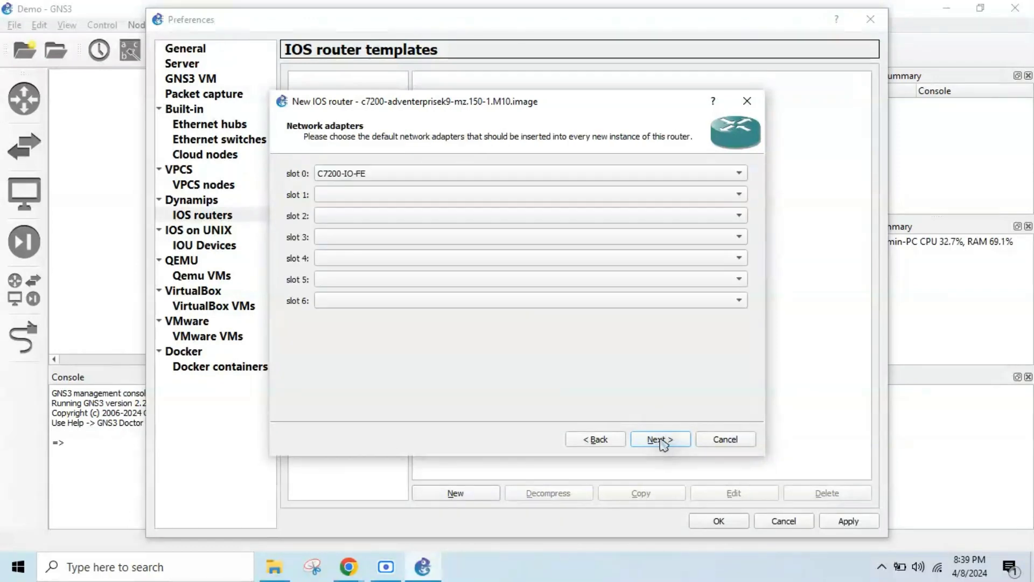
click(491, 195)
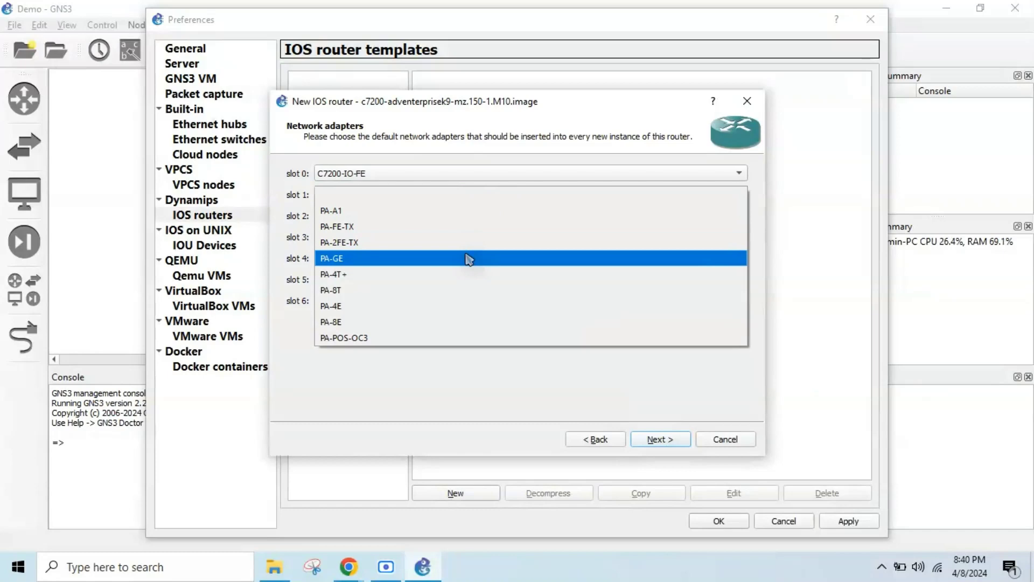
click(468, 260)
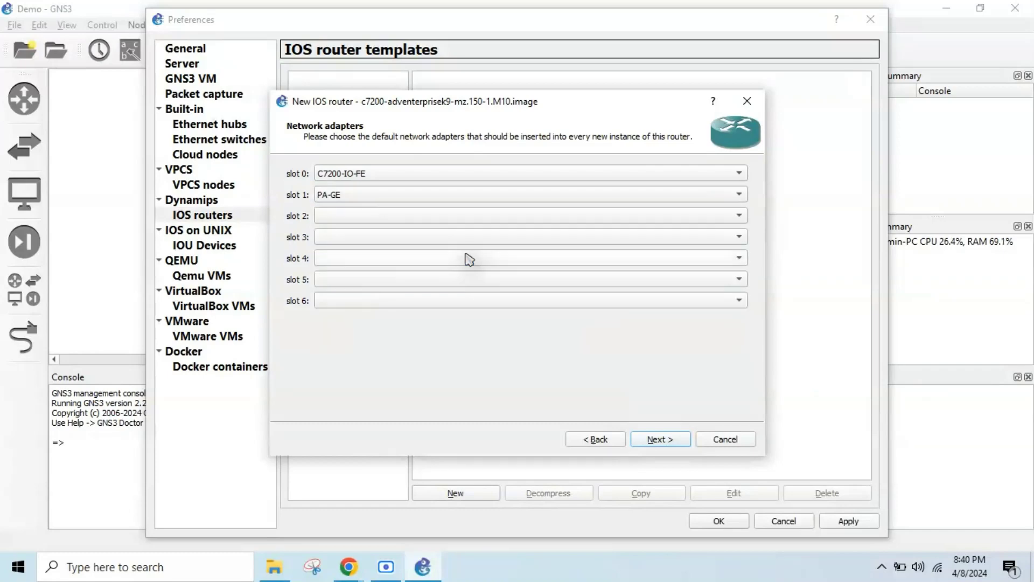
click(658, 440)
click(659, 439)
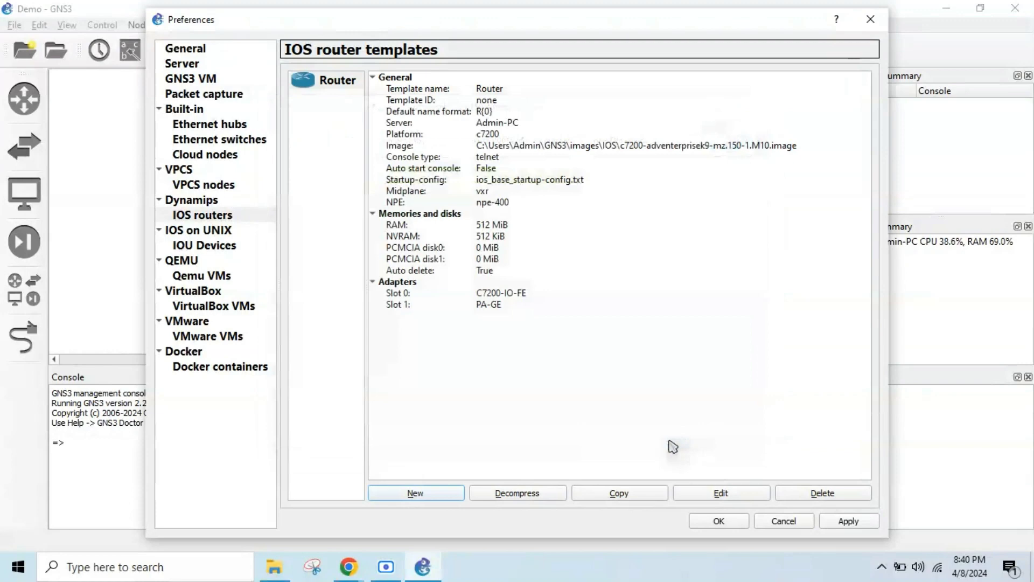
click(843, 521)
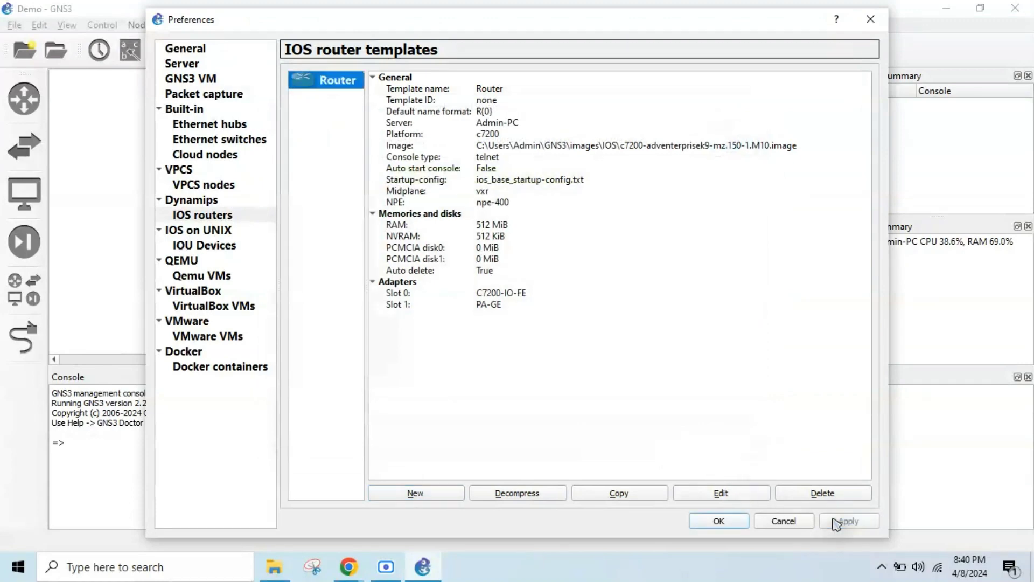
click(725, 521)
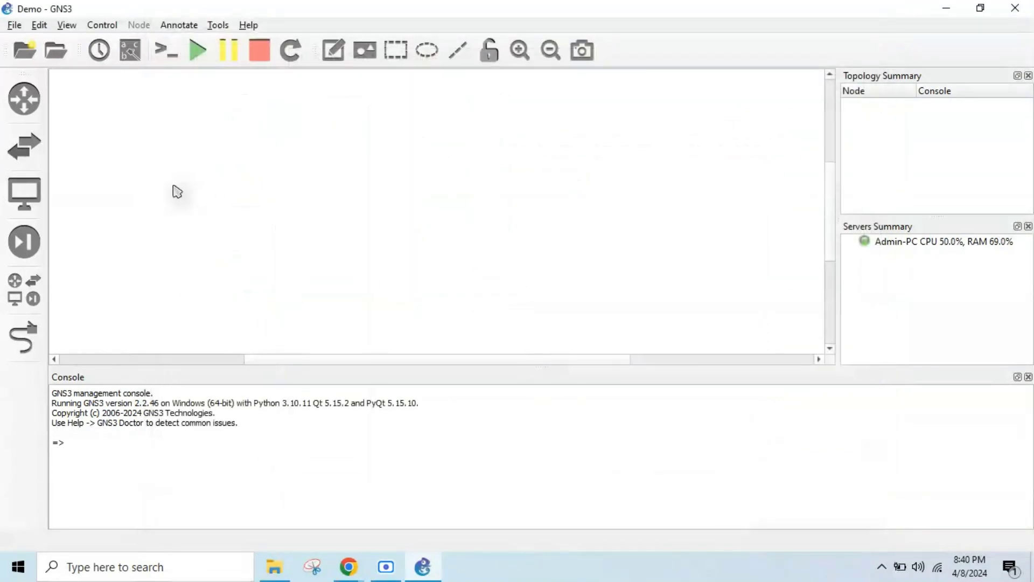
Drag a Router node onto the canvas as R1 and start it.
click(21, 98)
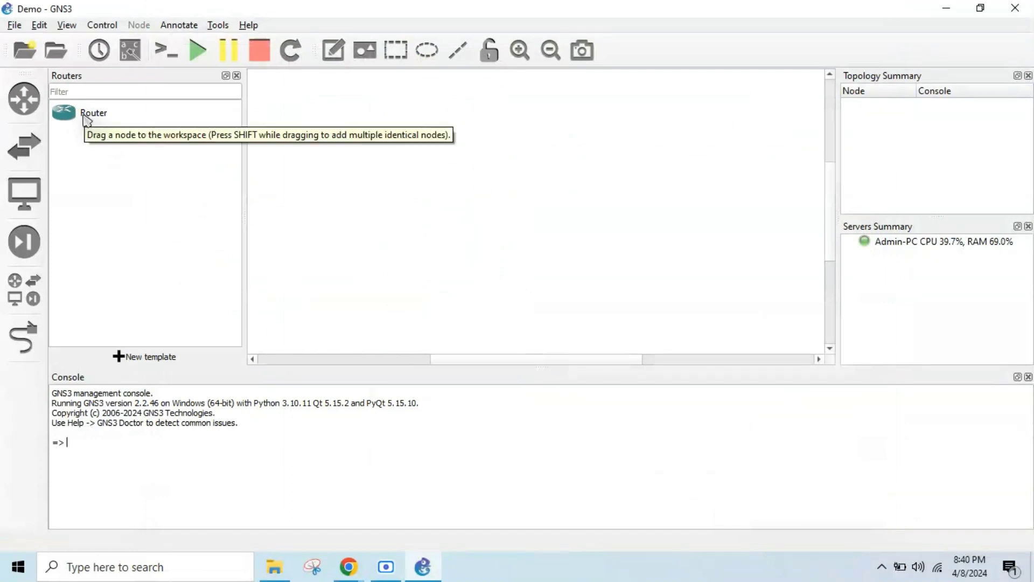
drag(86, 118, 380, 193)
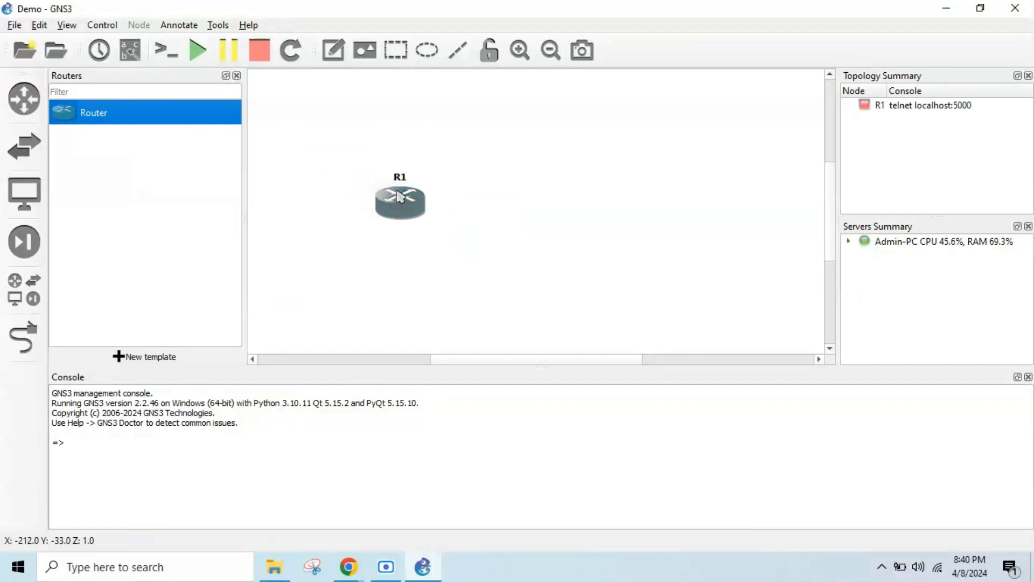
mouse_move(399, 195)
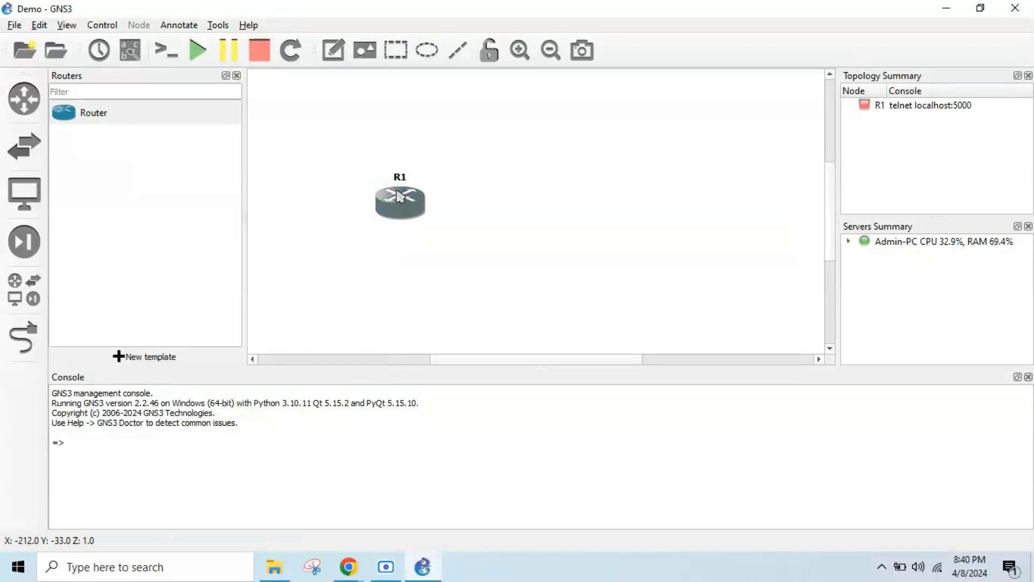
right_click(399, 195)
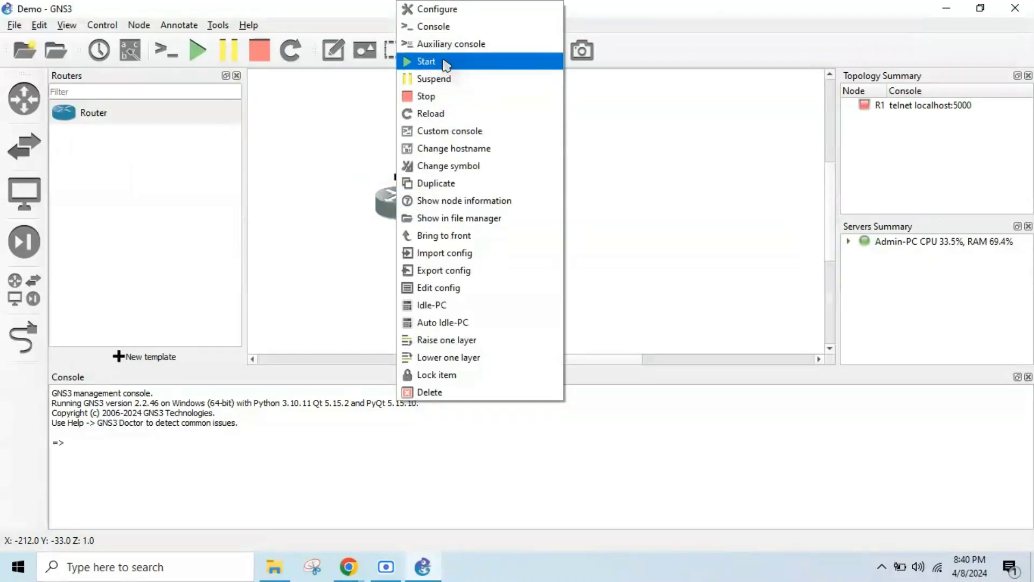
click(445, 62)
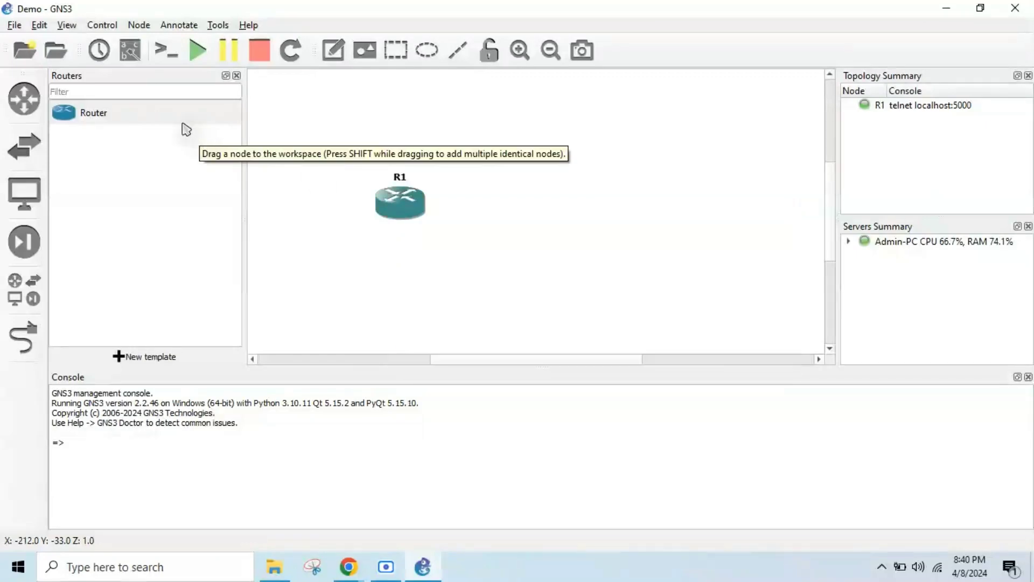
Place a second Router node R2 beside R1 and start it.
drag(162, 119, 672, 204)
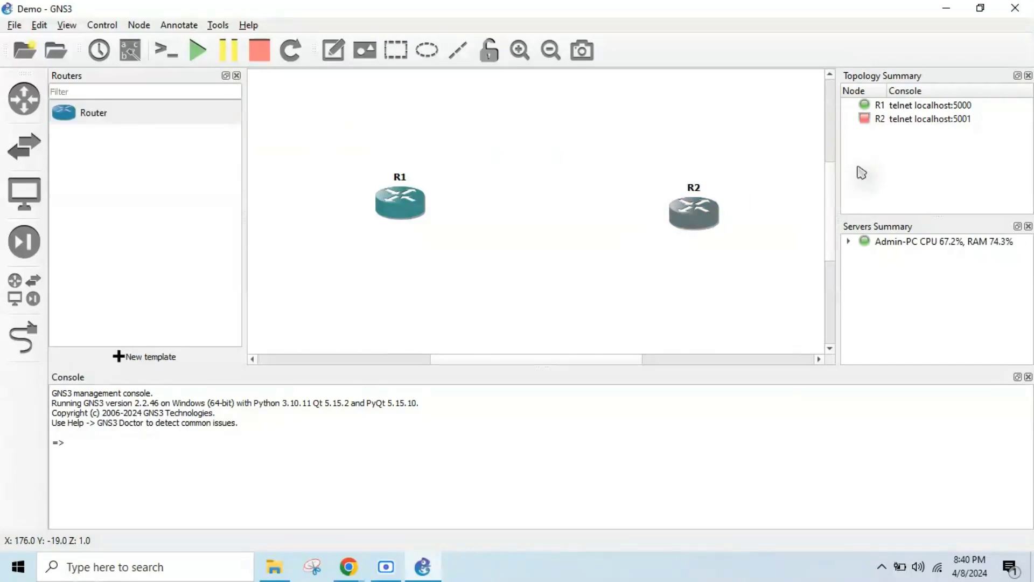
right_click(691, 214)
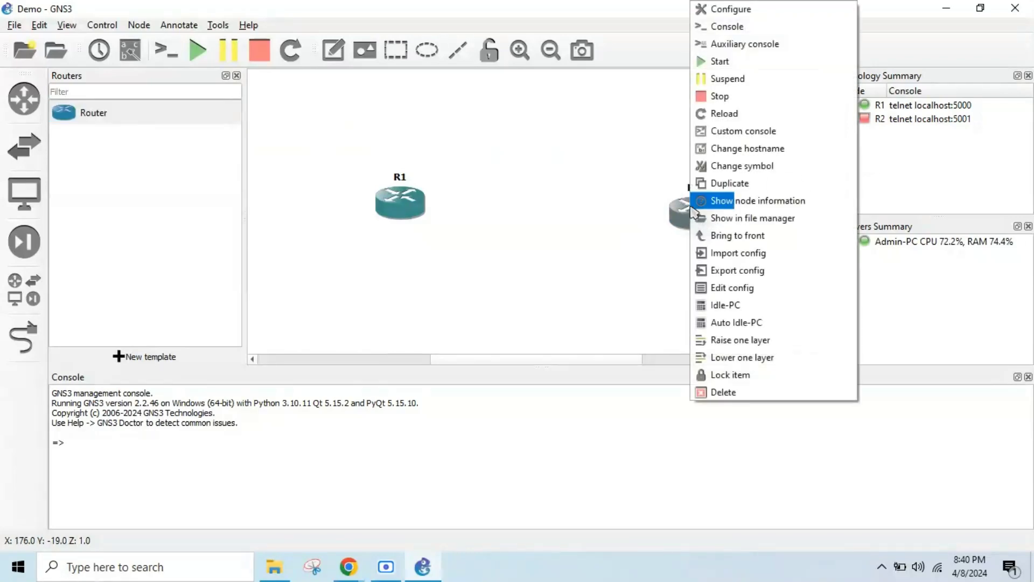
click(724, 62)
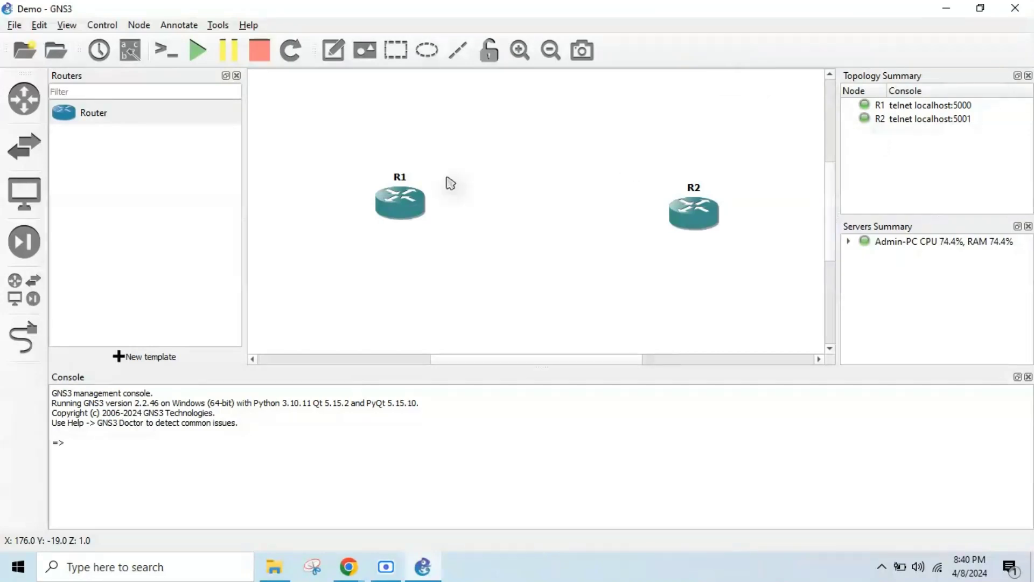
Link R1's FastEthernet0/0 to an interface on R2, then leave link mode.
click(23, 337)
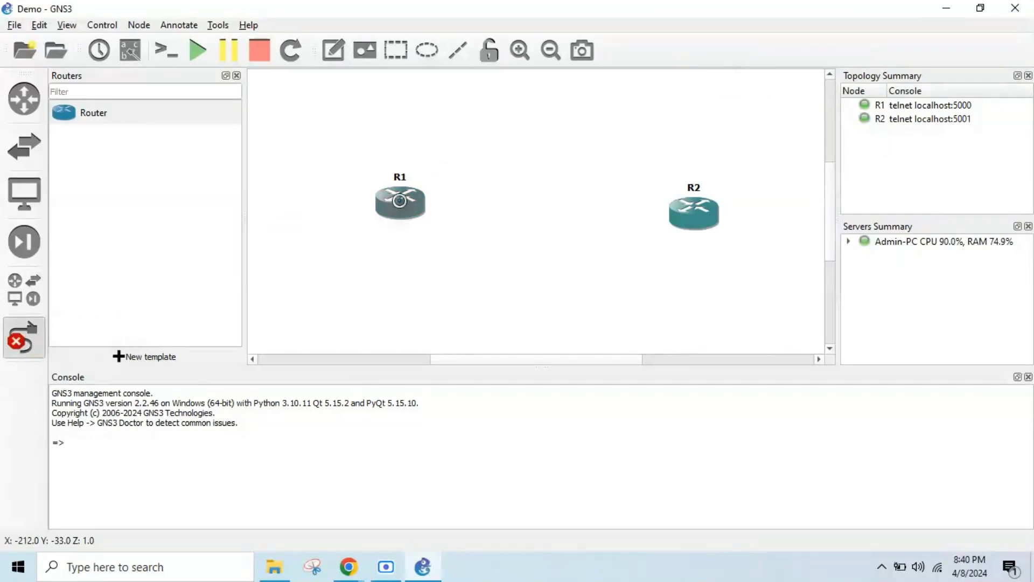
click(414, 203)
click(526, 210)
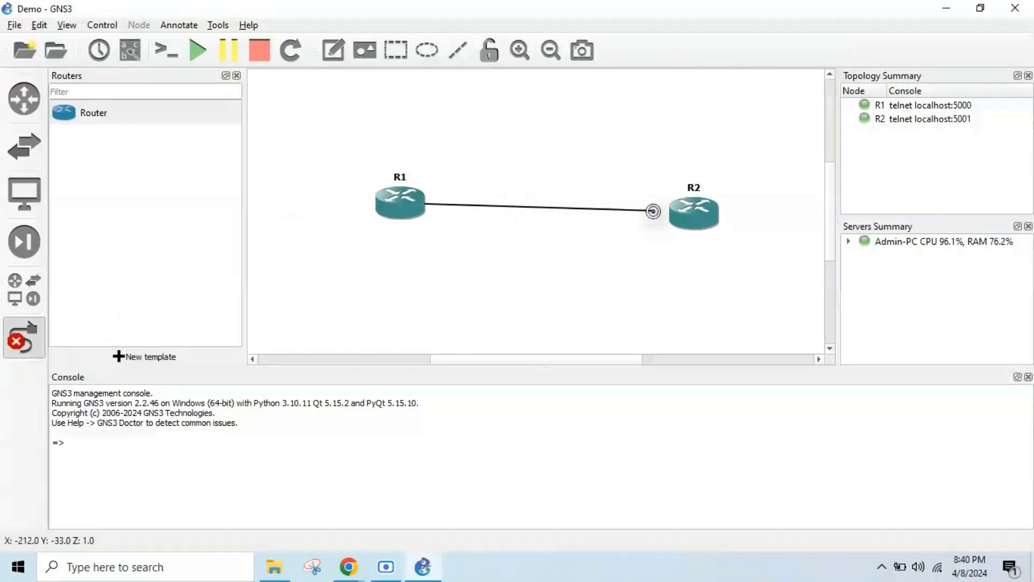
click(683, 209)
click(714, 218)
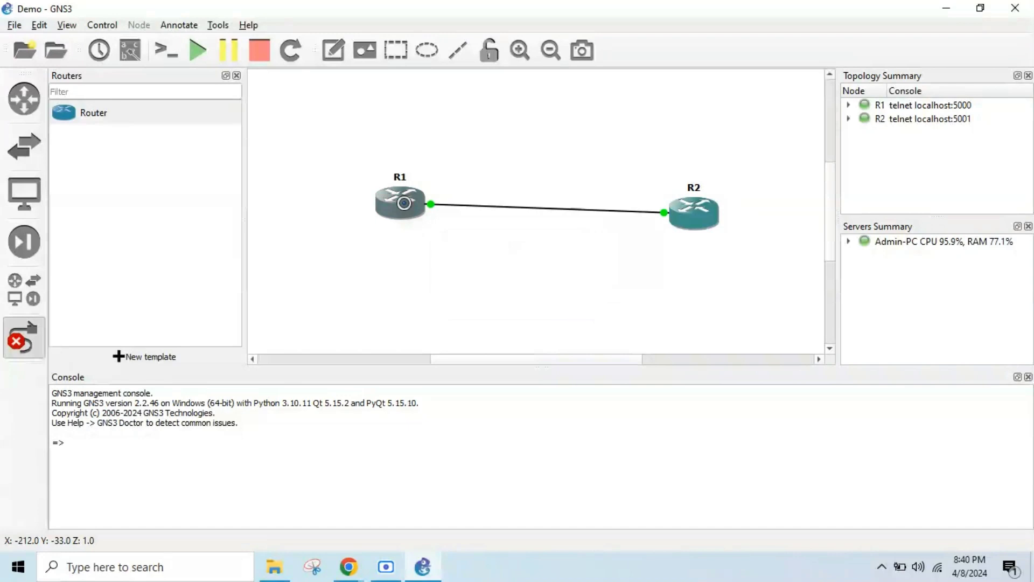
click(24, 338)
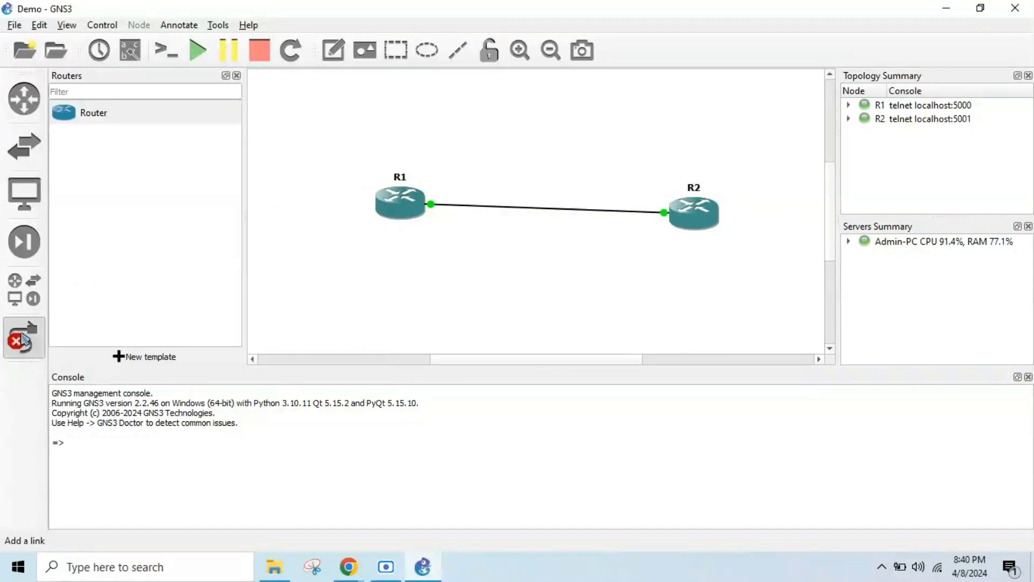
right_click(395, 207)
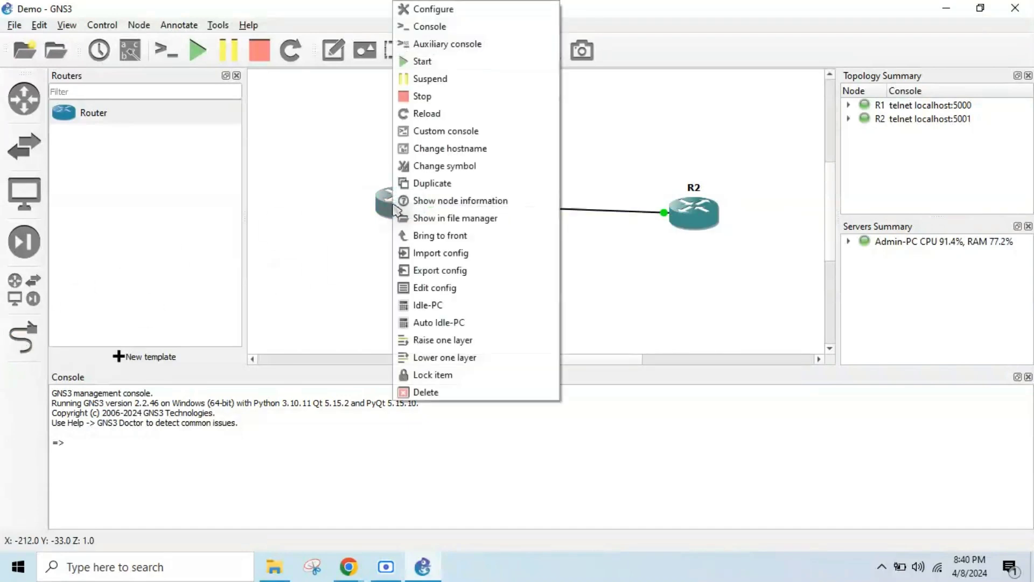
Open R1's console, run 'sh ver', page the output, then minimize it.
click(450, 28)
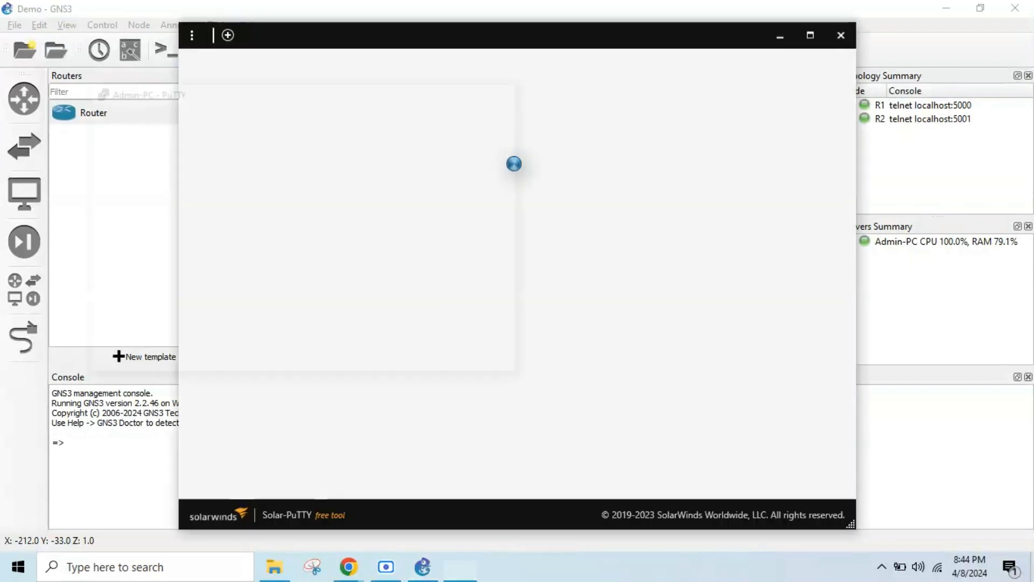
key(Return)
key(Return)
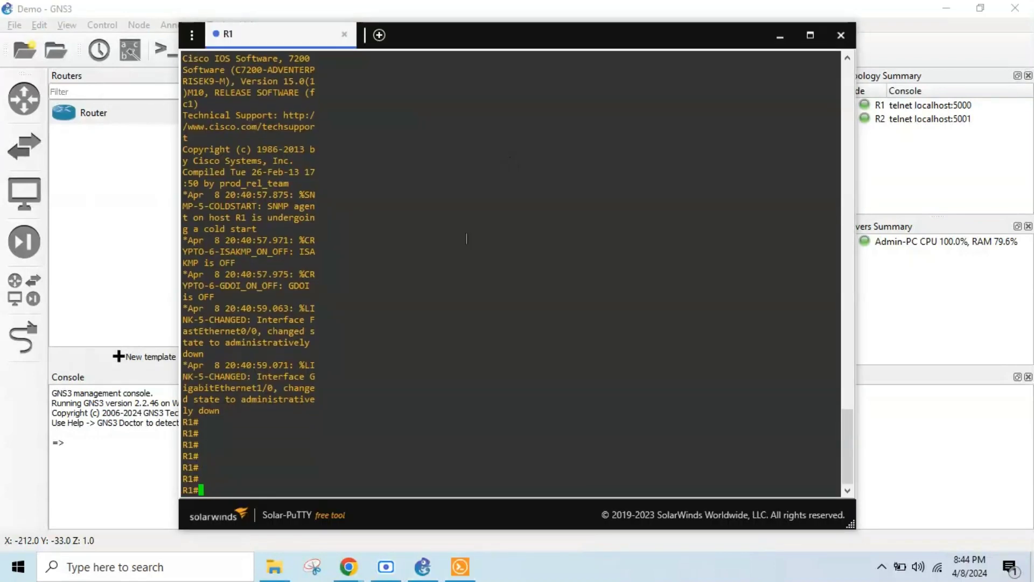
text(sh ver)
key(Return)
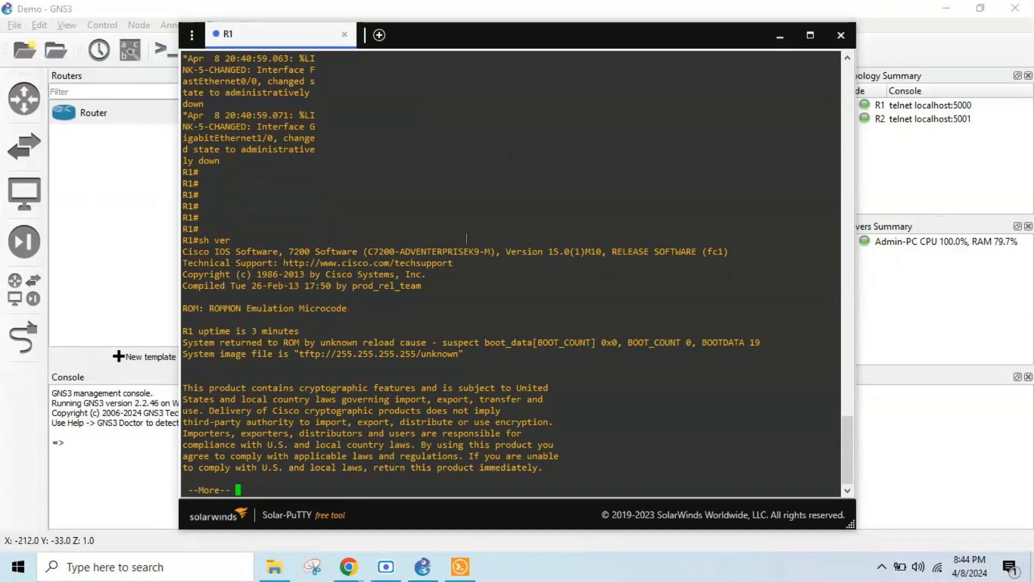
key(space)
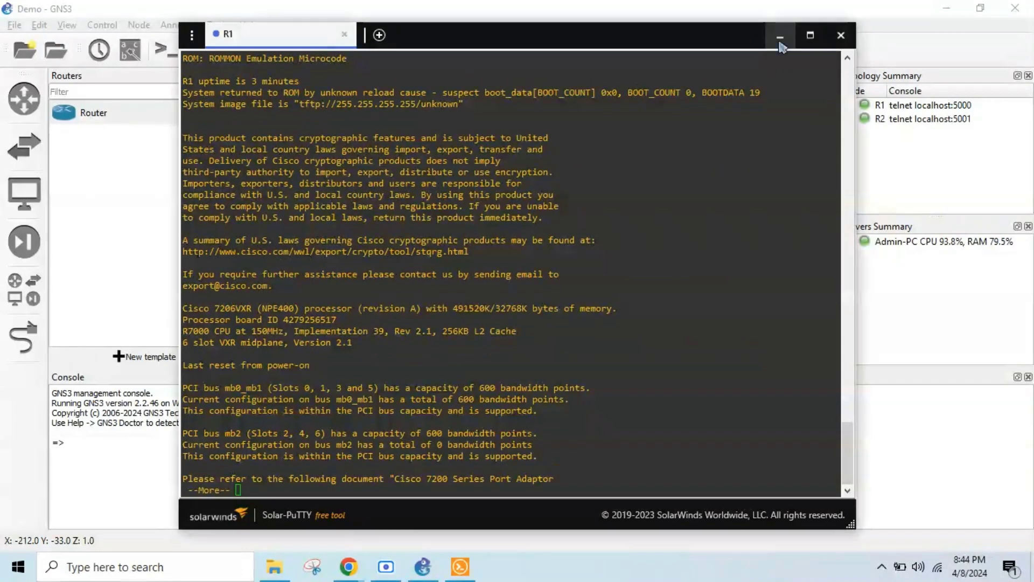
click(780, 35)
Open a console to R2 and maximize the console window.
right_click(684, 214)
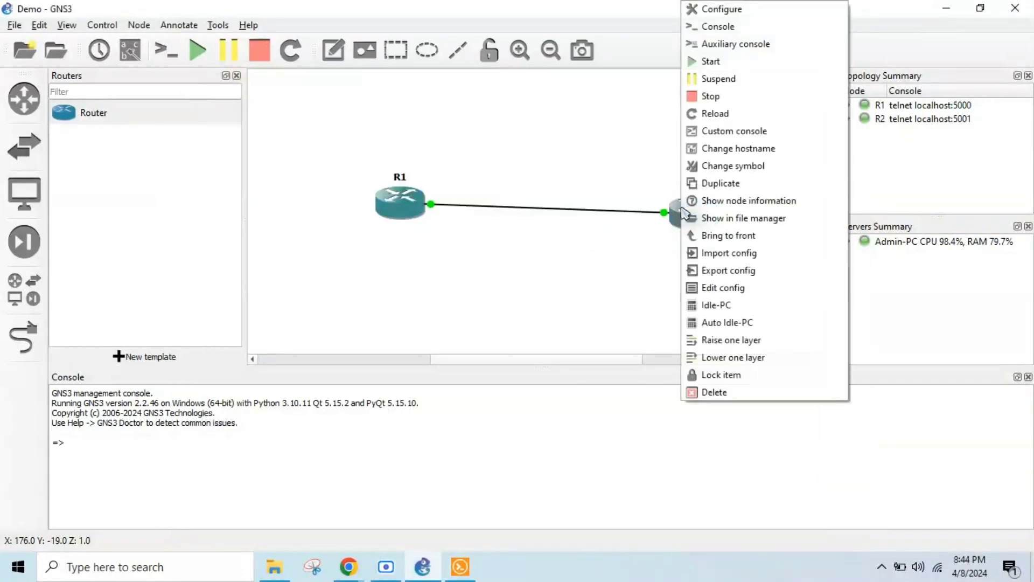
click(744, 27)
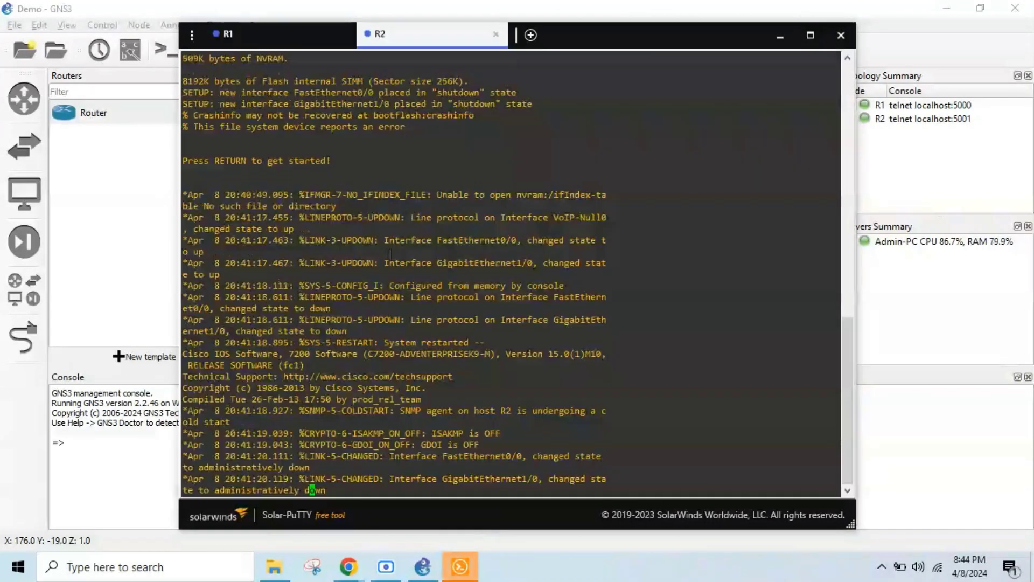
click(800, 33)
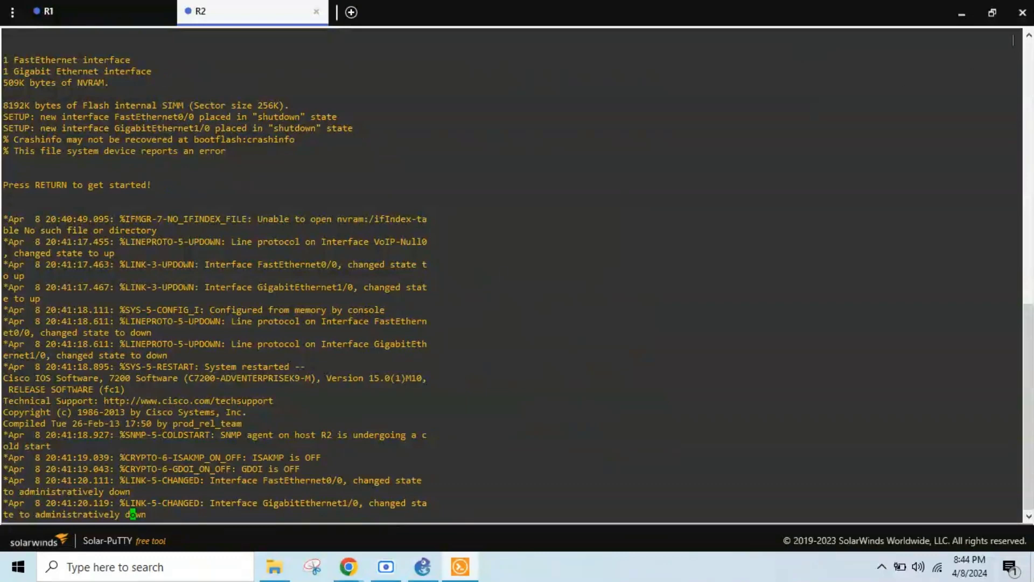
Close Solar-PuTTY and go to GNS3's Console applications preferences.
click(1022, 12)
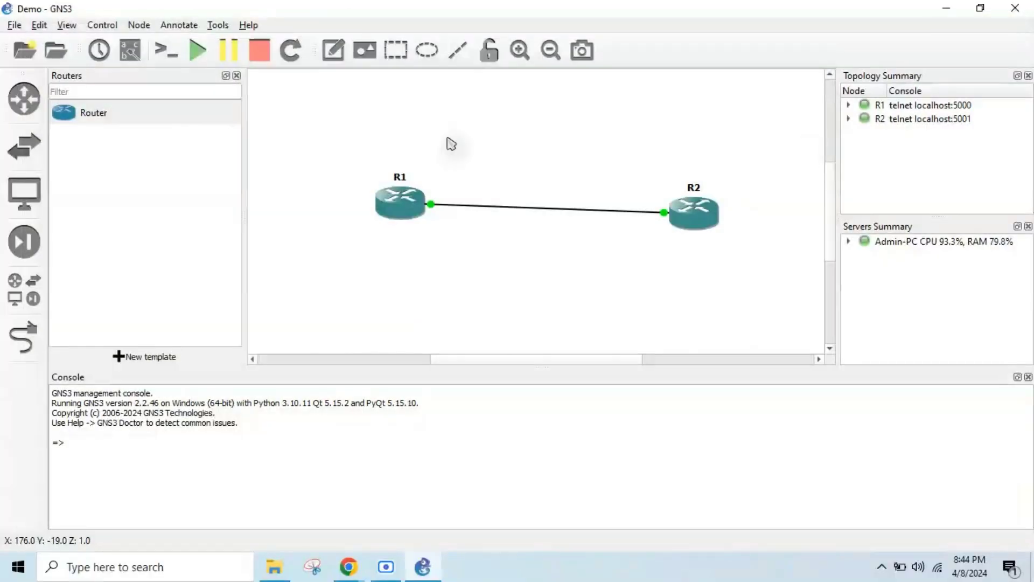
click(14, 25)
mouse_move(39, 25)
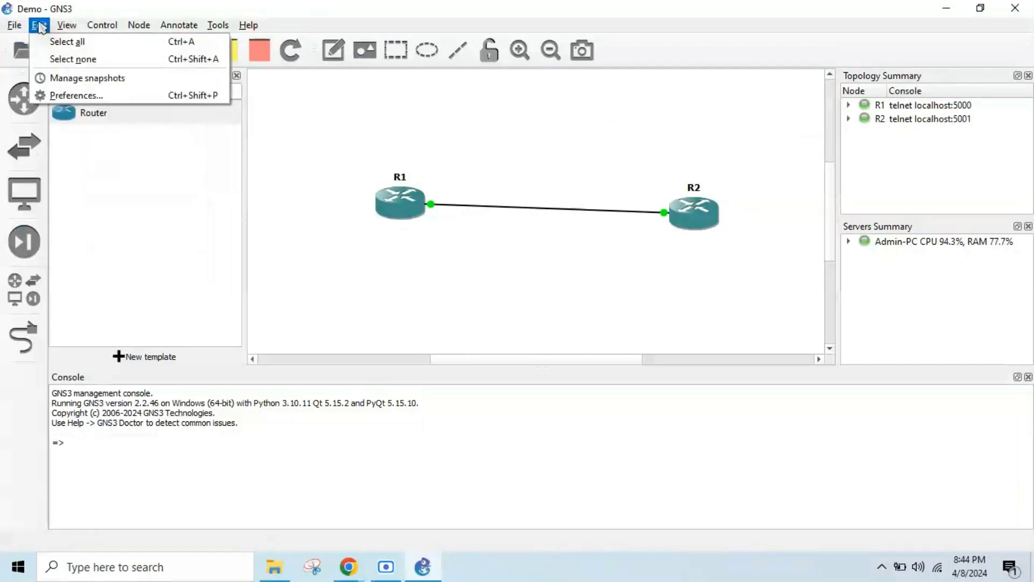
click(63, 96)
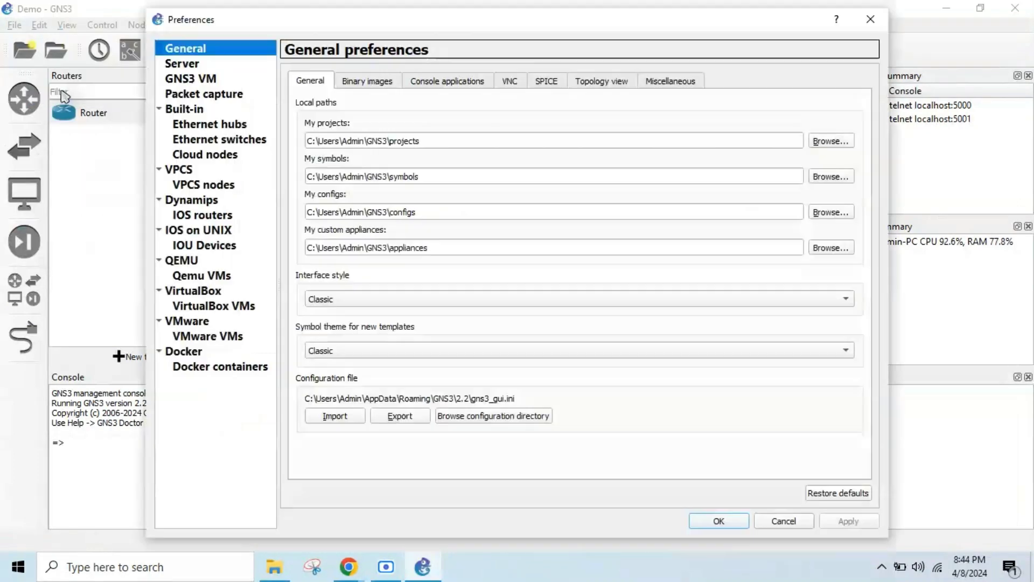
click(466, 82)
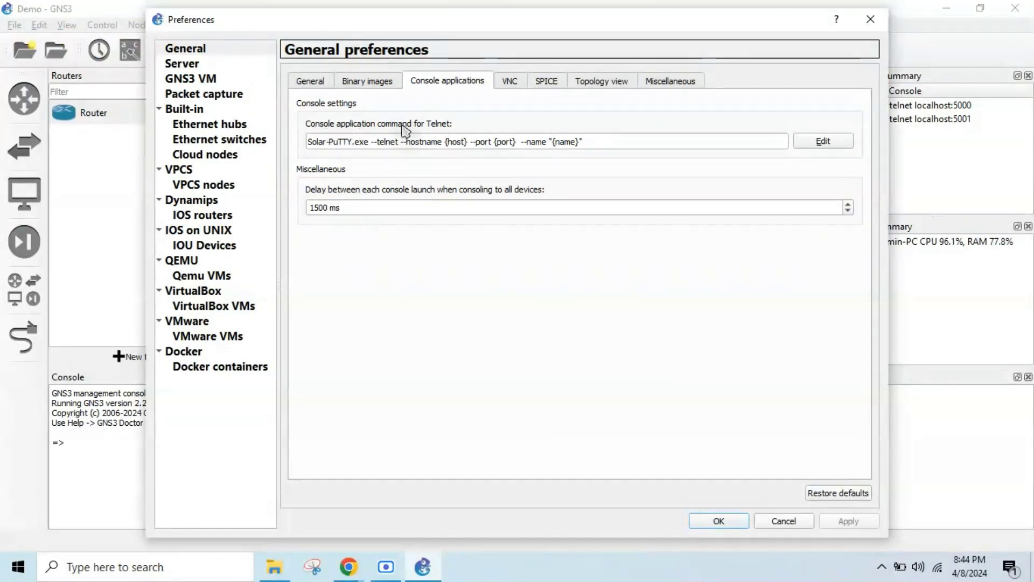
Set the Telnet console command to 'Putty (normal standalone version)' and apply.
click(823, 142)
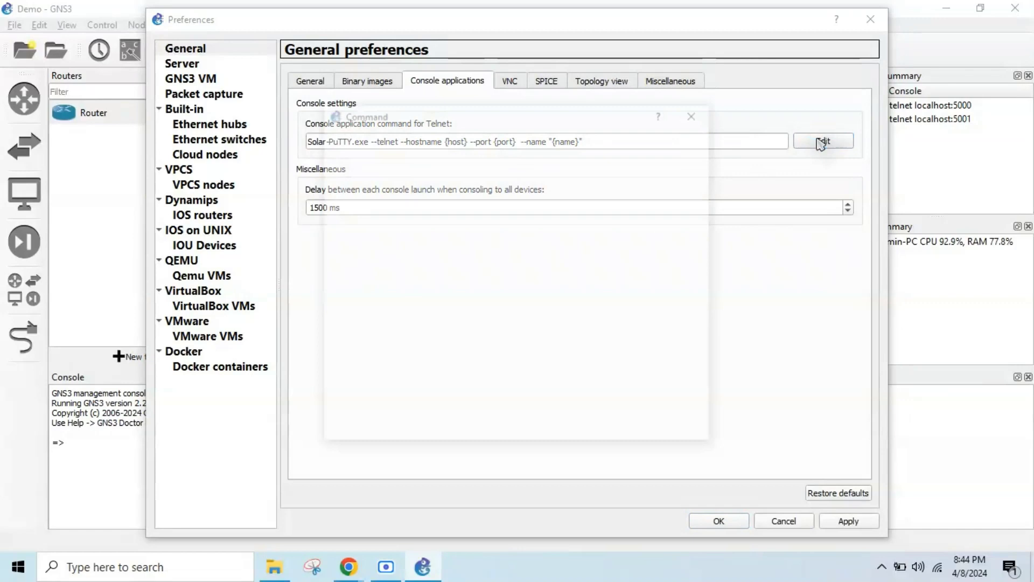
click(432, 157)
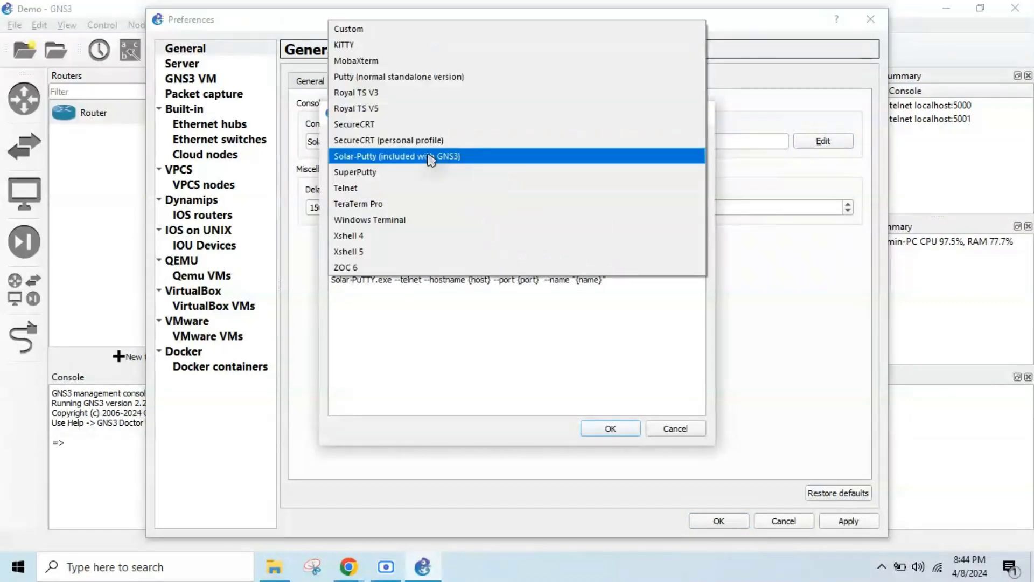
click(411, 85)
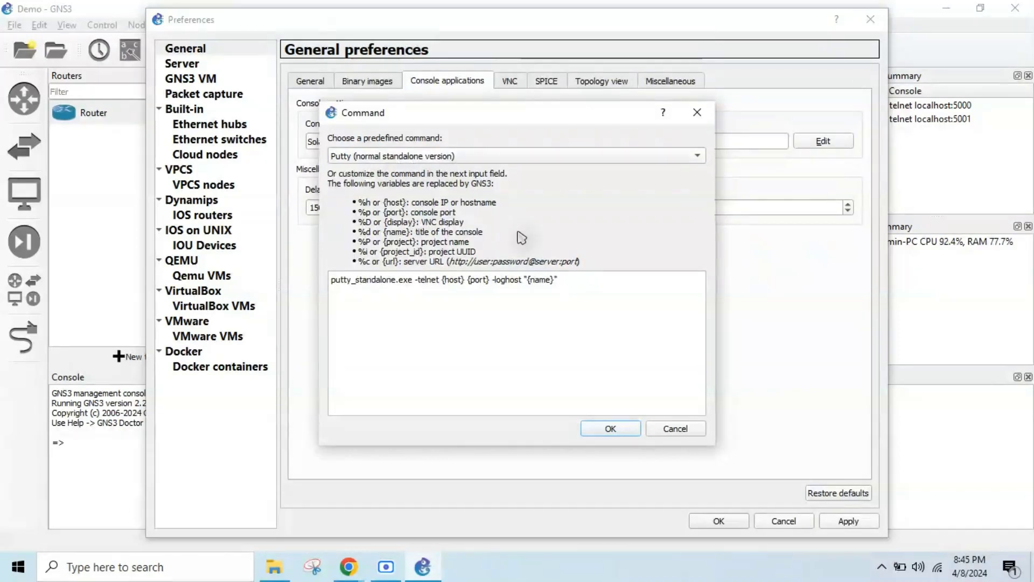
click(611, 428)
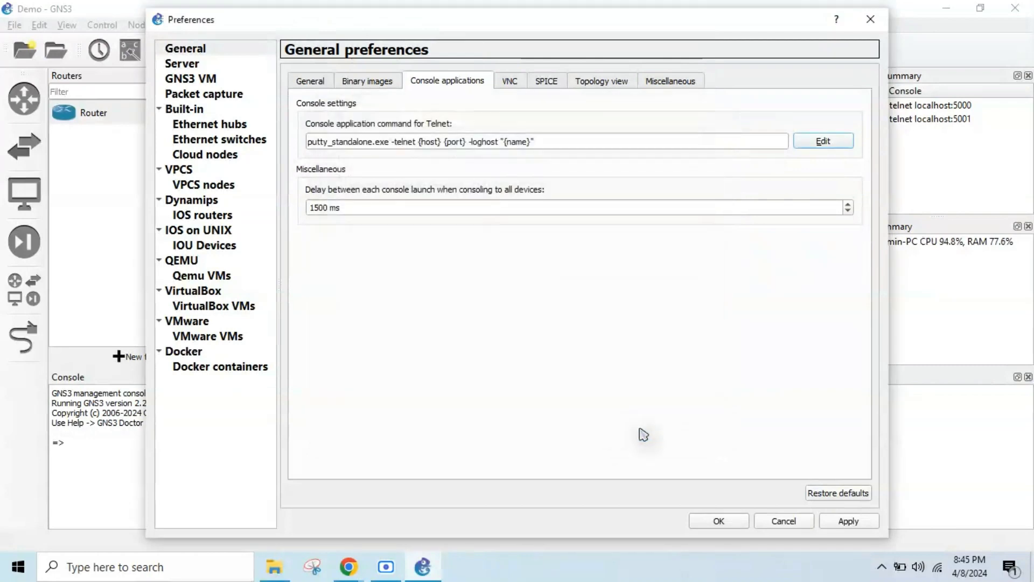
click(848, 521)
click(719, 521)
Open R1's console in standalone PuTTY and maximize the window to fill the screen.
right_click(404, 211)
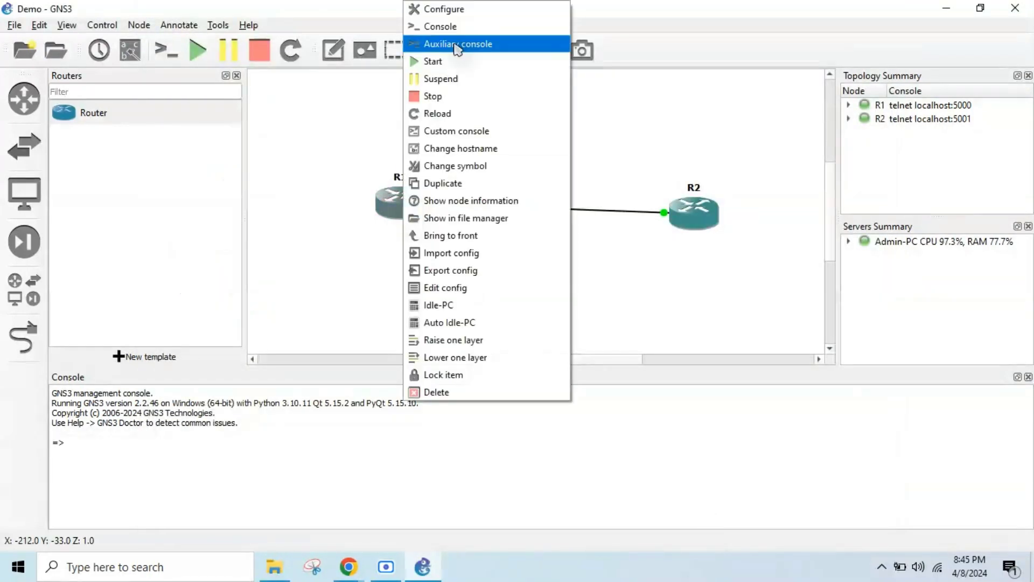
click(461, 27)
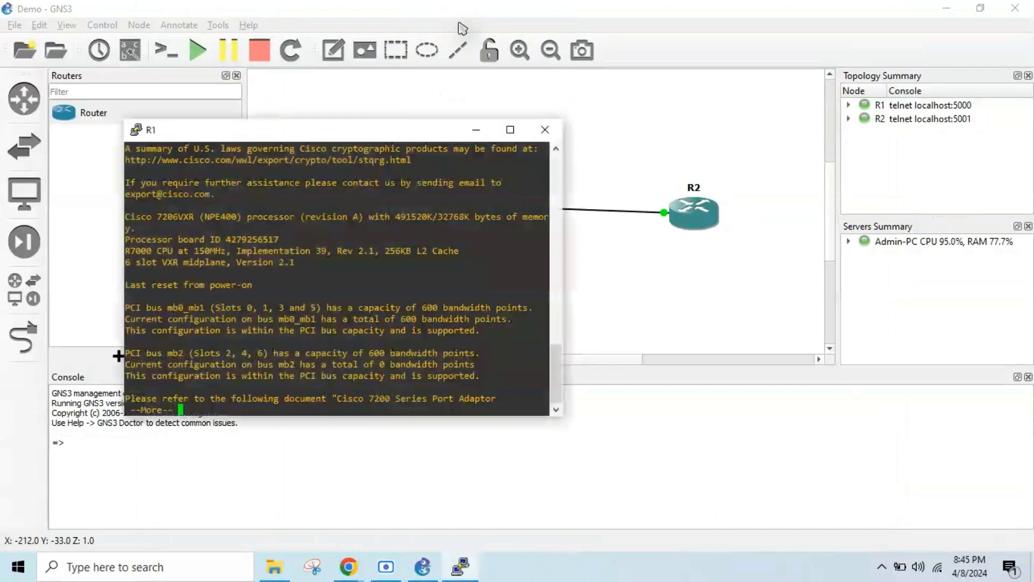
click(512, 129)
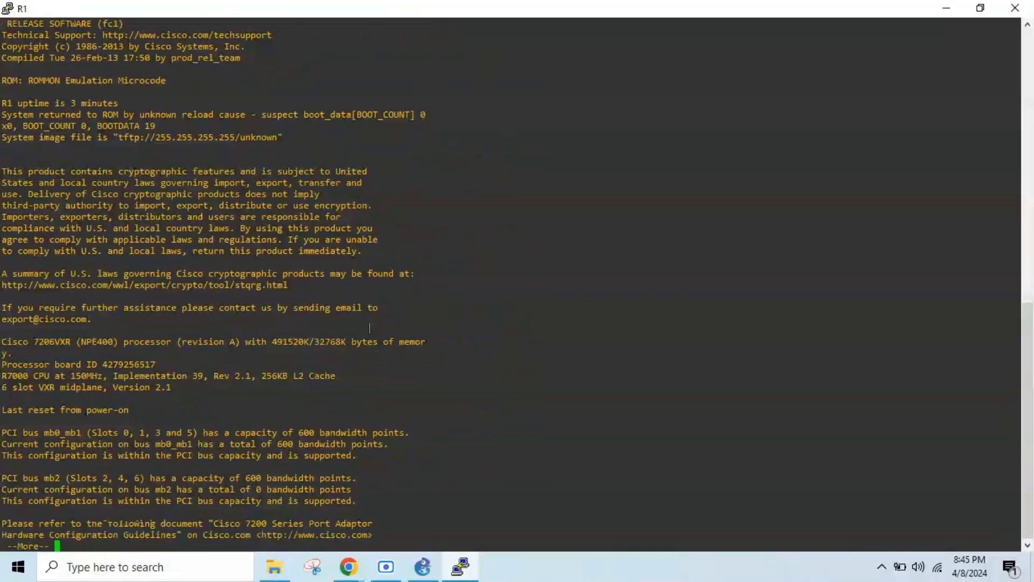
click(981, 10)
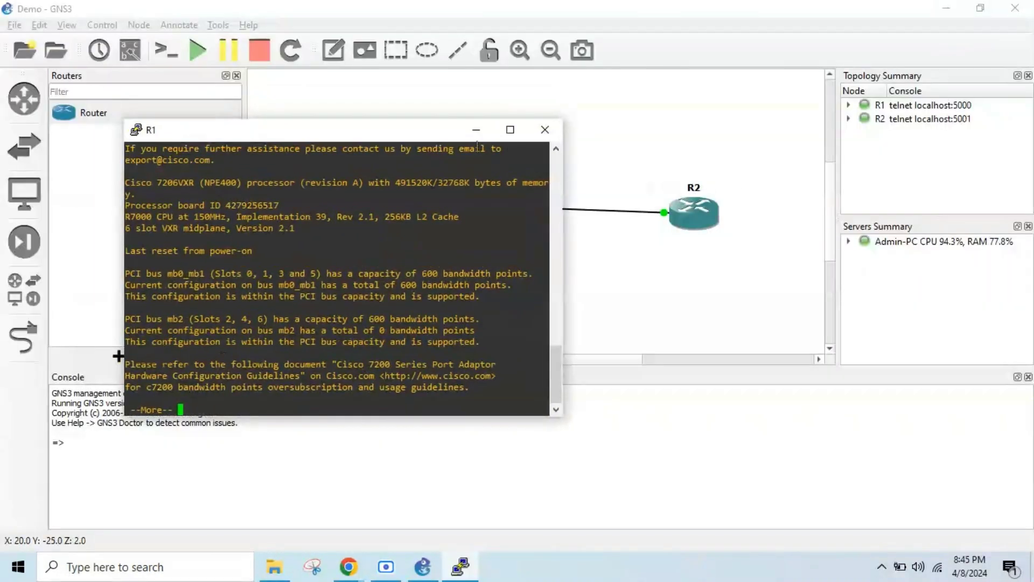
drag(419, 137, 294, 11)
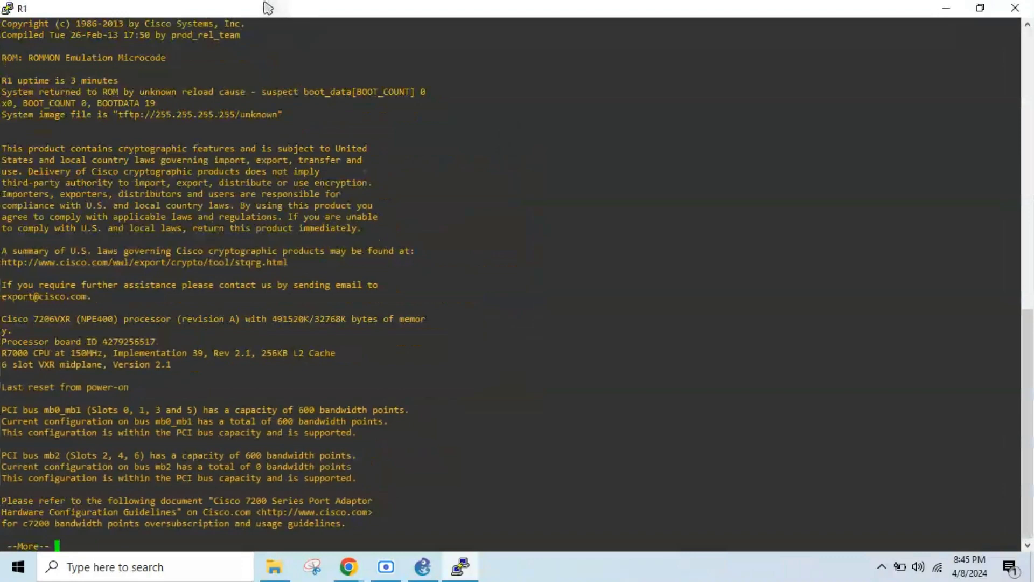
Change the R1 PuTTY session's terminal font to 18-point Consolas and apply it.
right_click(268, 8)
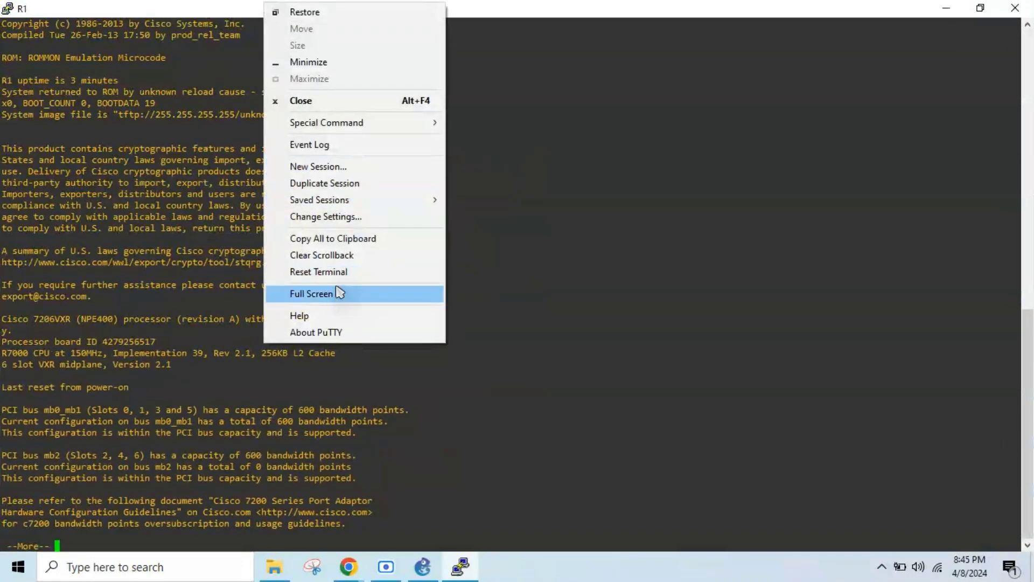
click(343, 217)
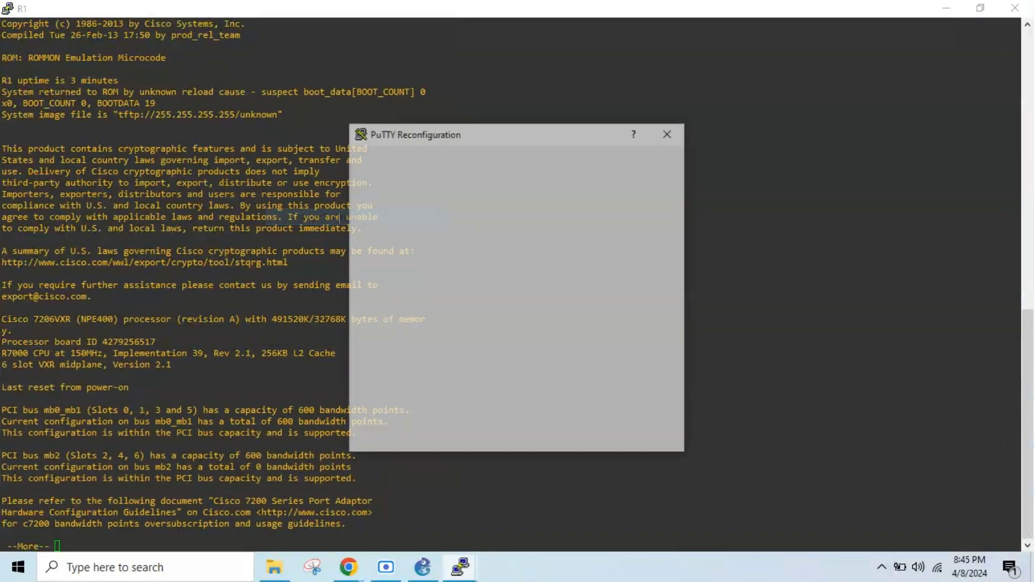
key(Escape)
right_click(507, 20)
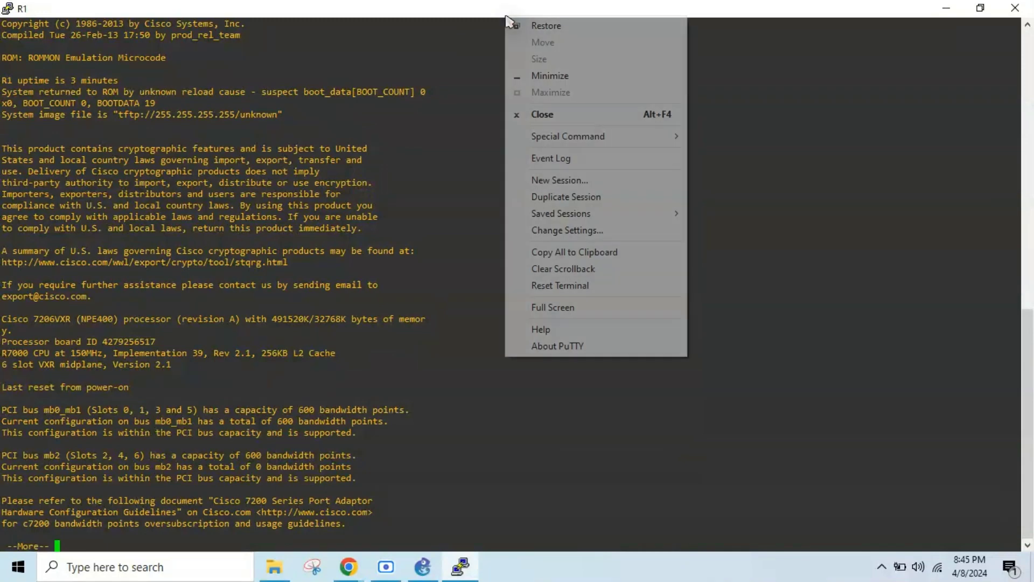
click(566, 232)
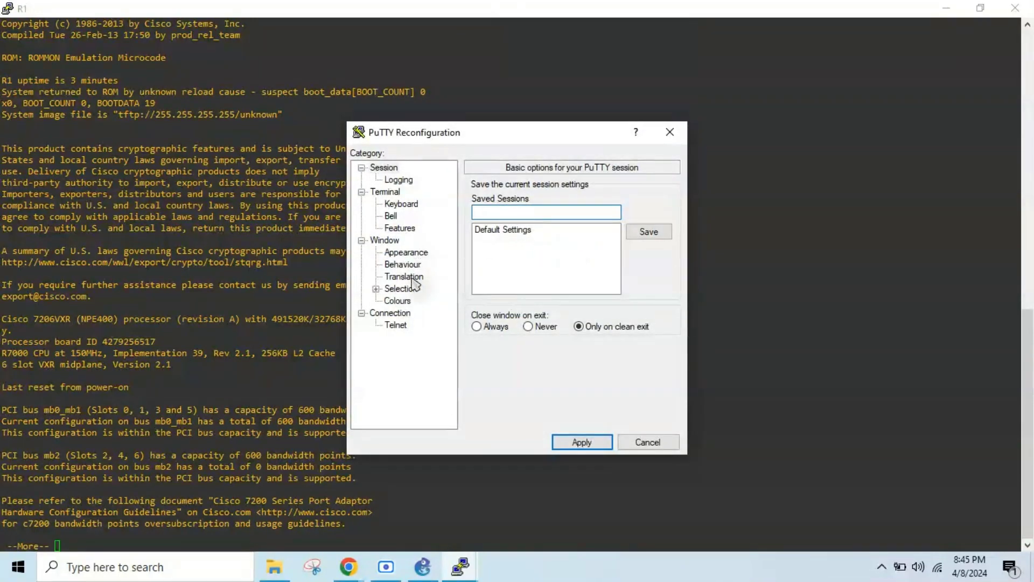
click(412, 254)
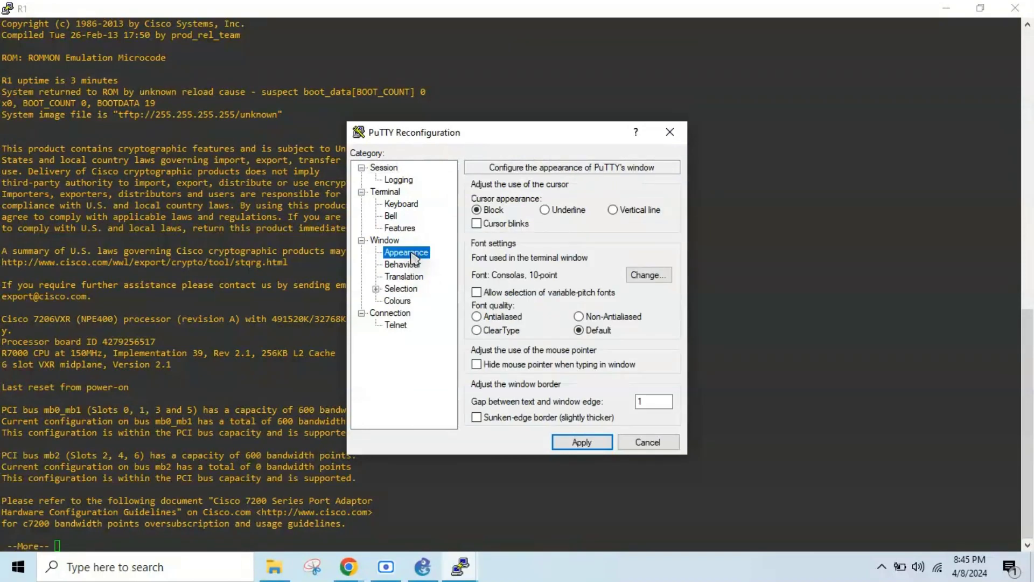
click(651, 282)
click(648, 278)
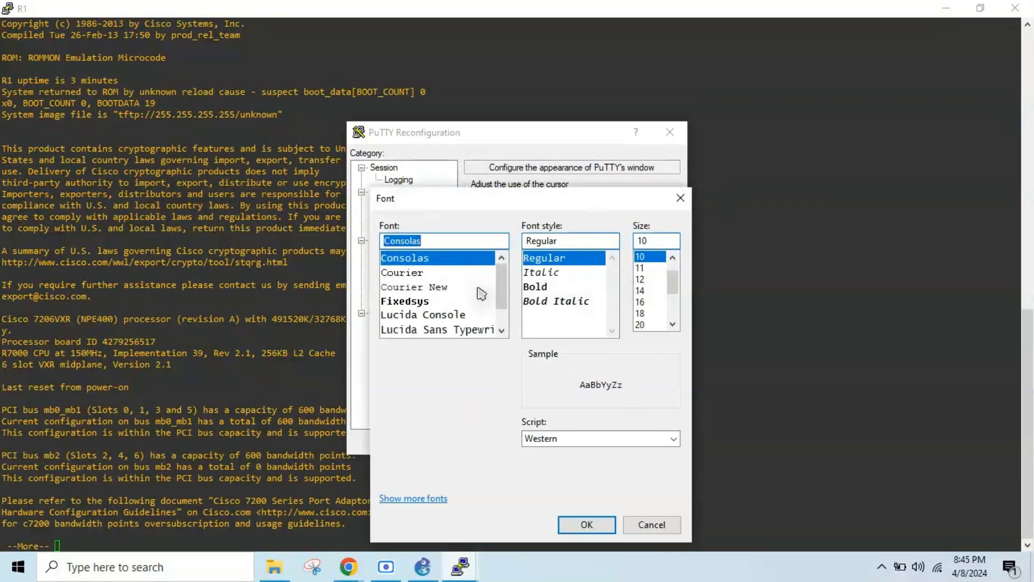
click(644, 314)
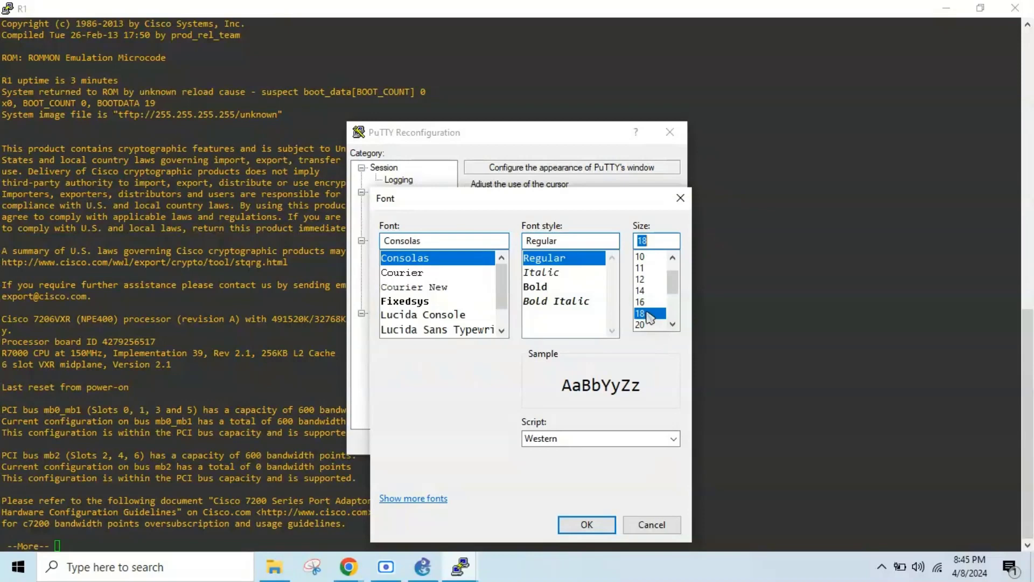
click(588, 524)
click(583, 443)
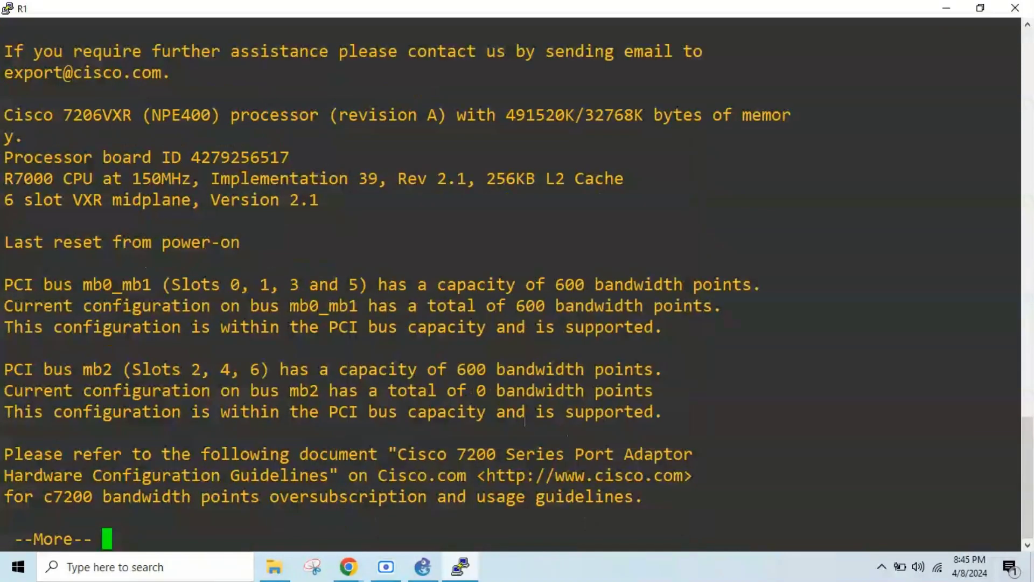
Quit the paged output and rerun 'sh ver' on R1, paging through it.
key(Return)
key(Return)
key(q)
key(Return)
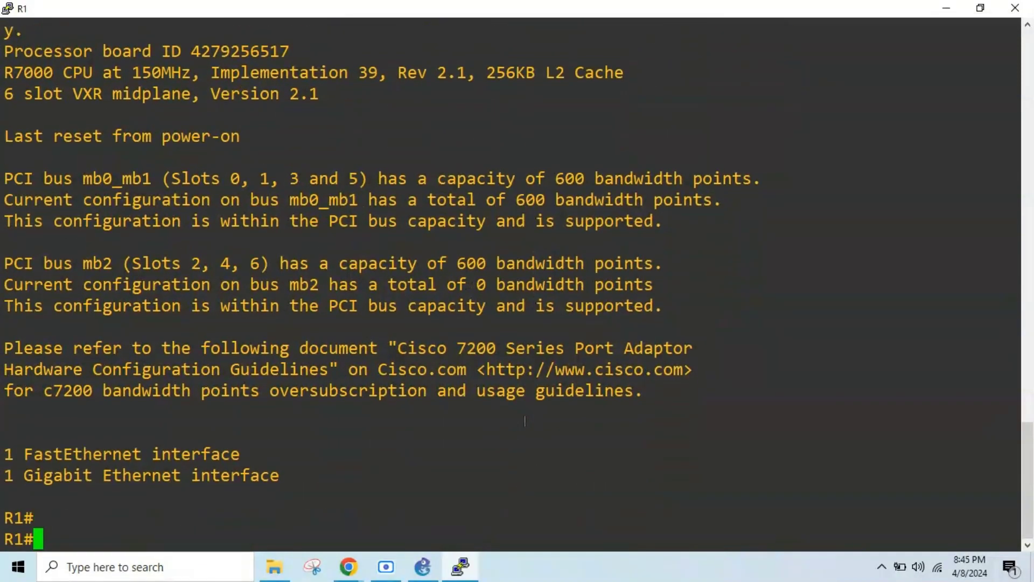
text(sh ver)
key(Return)
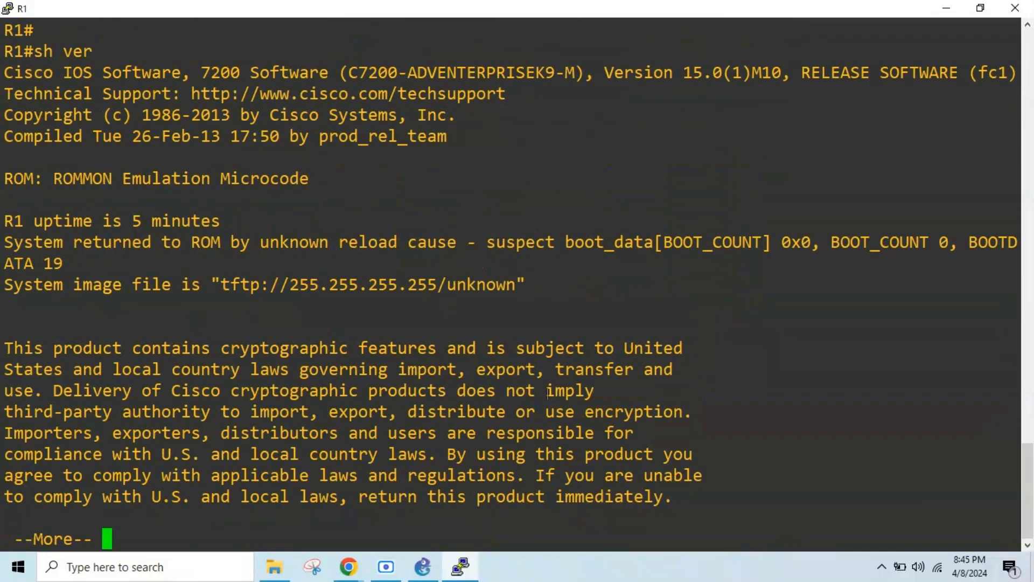
key(space)
key(space)
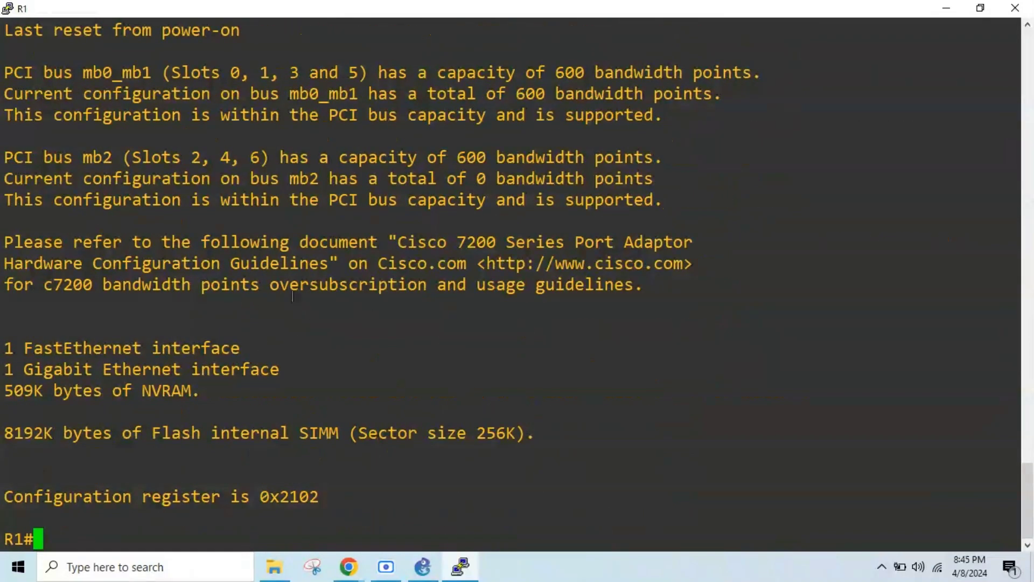
Set the R1 console's Default Foreground colour to light green and apply it.
right_click(347, 20)
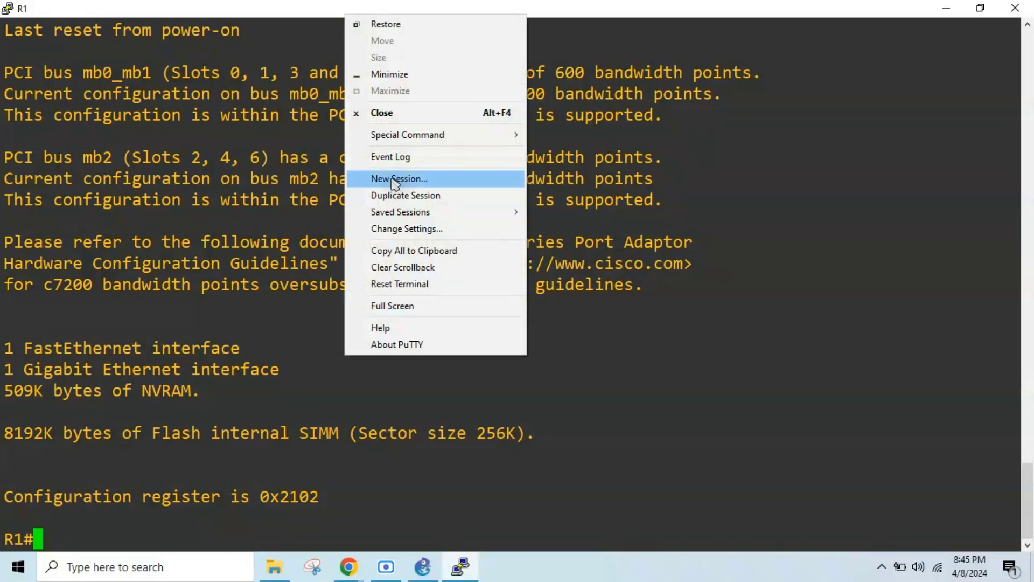
click(401, 229)
click(398, 300)
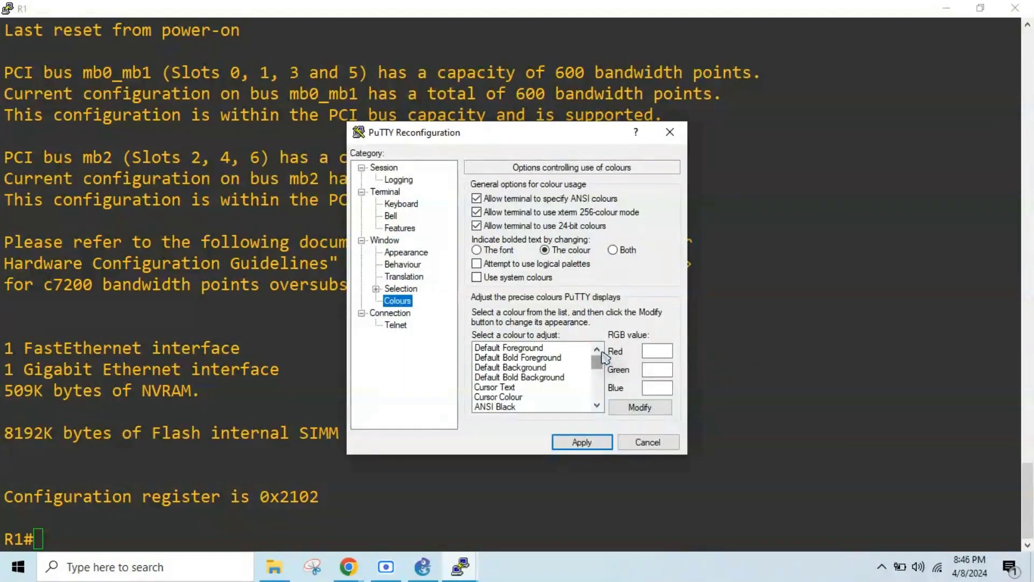
click(517, 351)
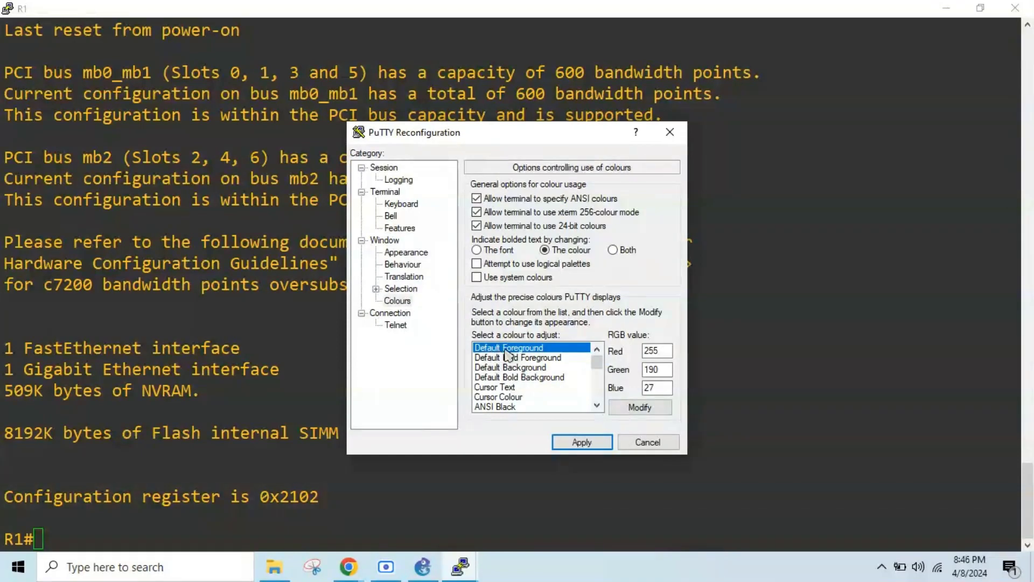
click(633, 407)
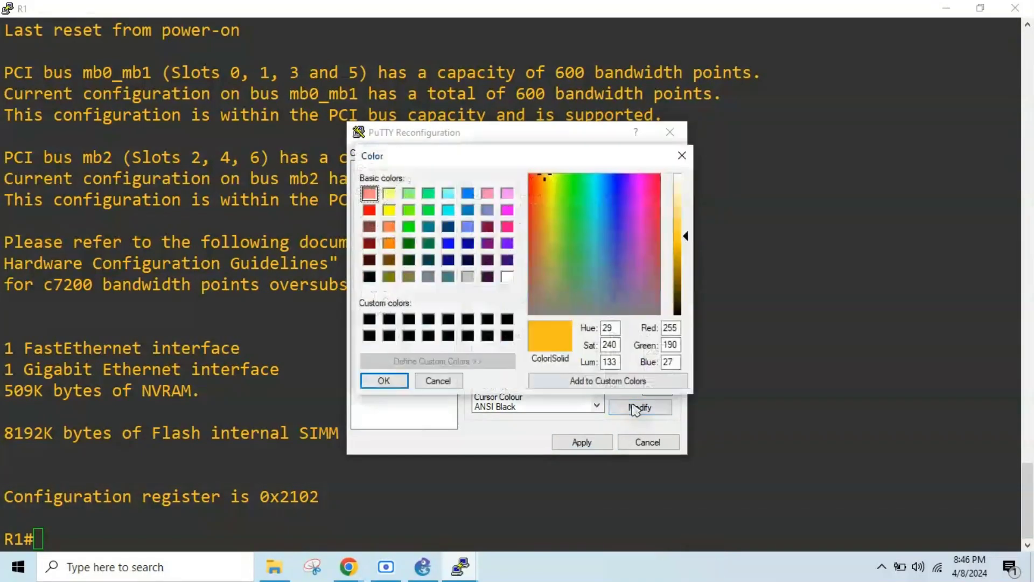
click(408, 194)
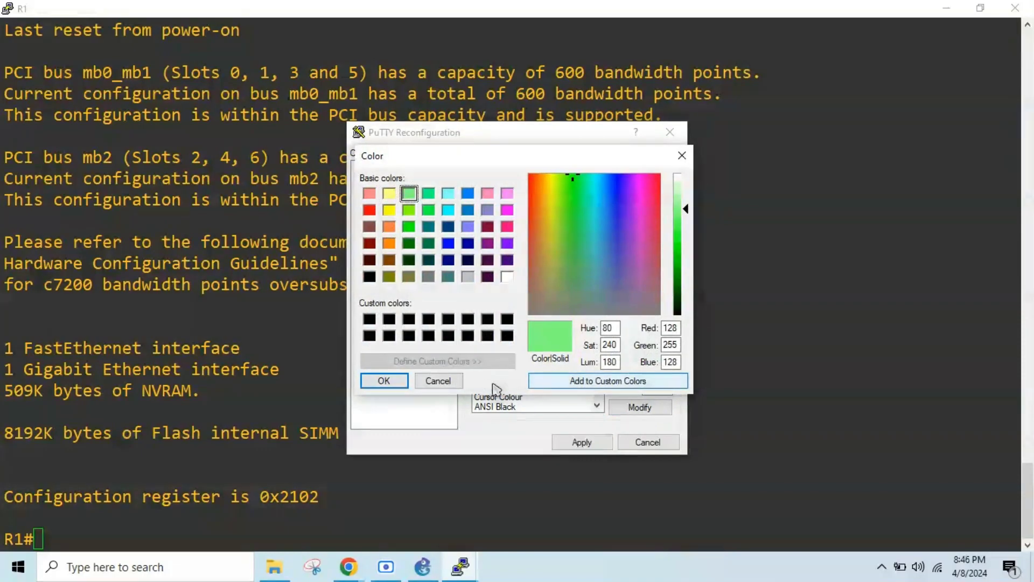
click(389, 383)
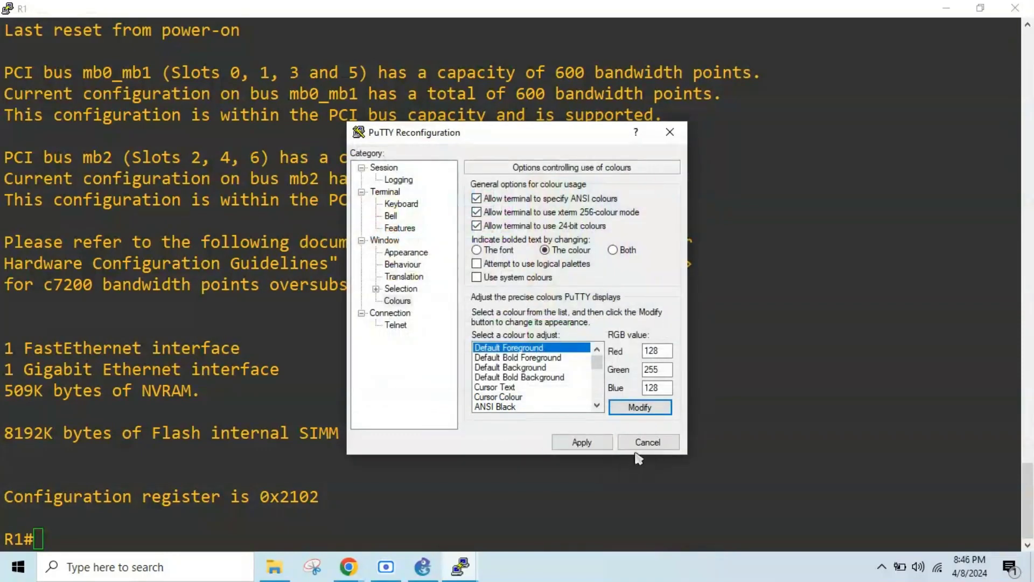
click(582, 441)
Run 'sh ver' on R1 again and page through the output.
key(Return)
key(Return)
key(Return)
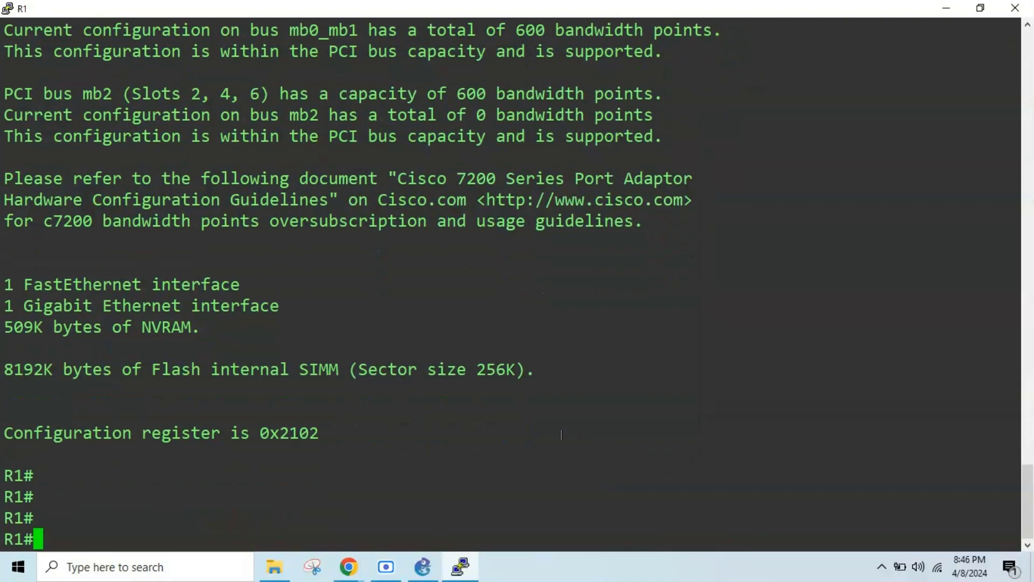
text(sh ver)
key(Return)
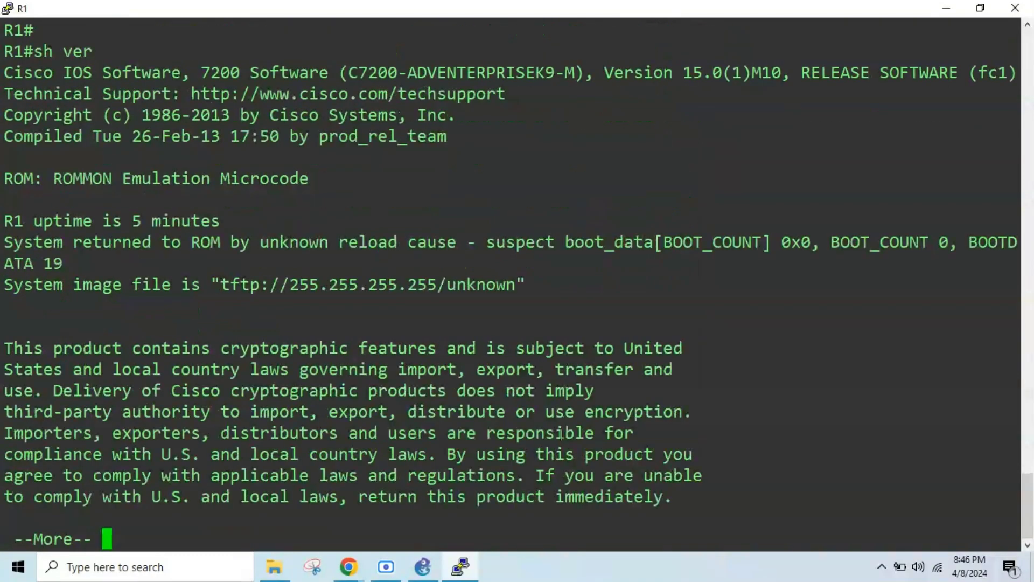
key(space)
key(space)
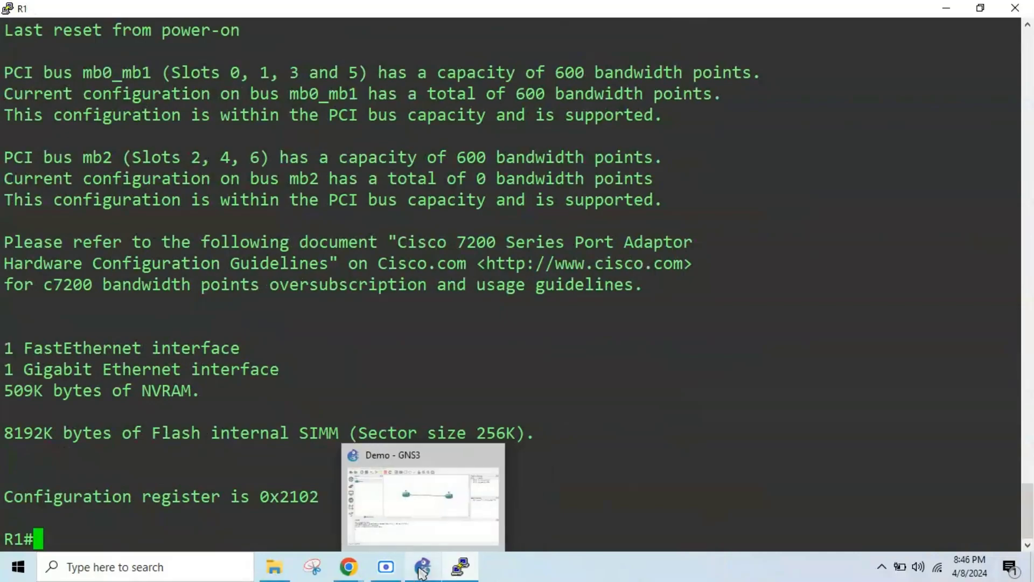
Open router R2's console from the GNS3 Demo project and maximize it.
click(448, 490)
right_click(694, 214)
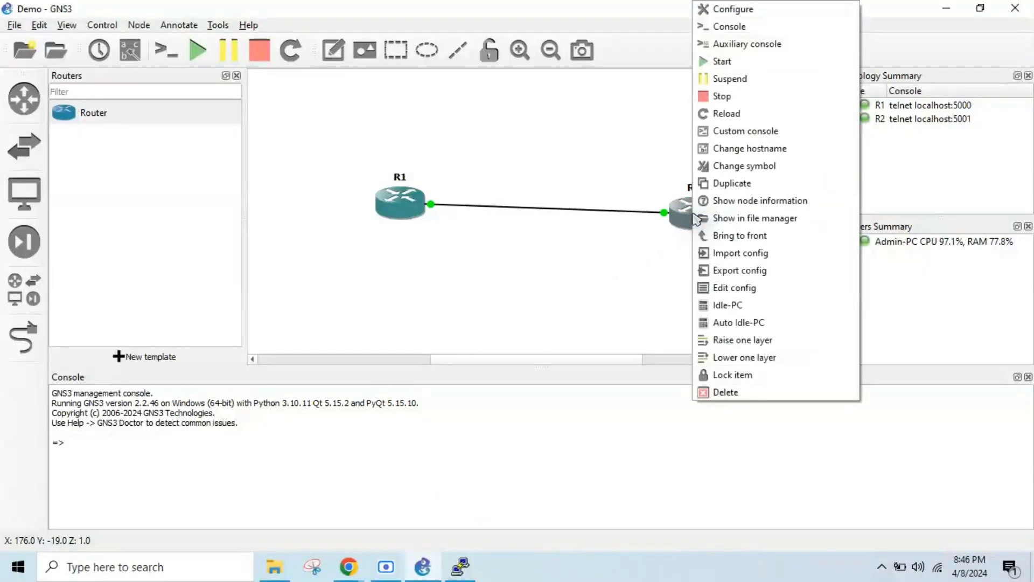
click(768, 29)
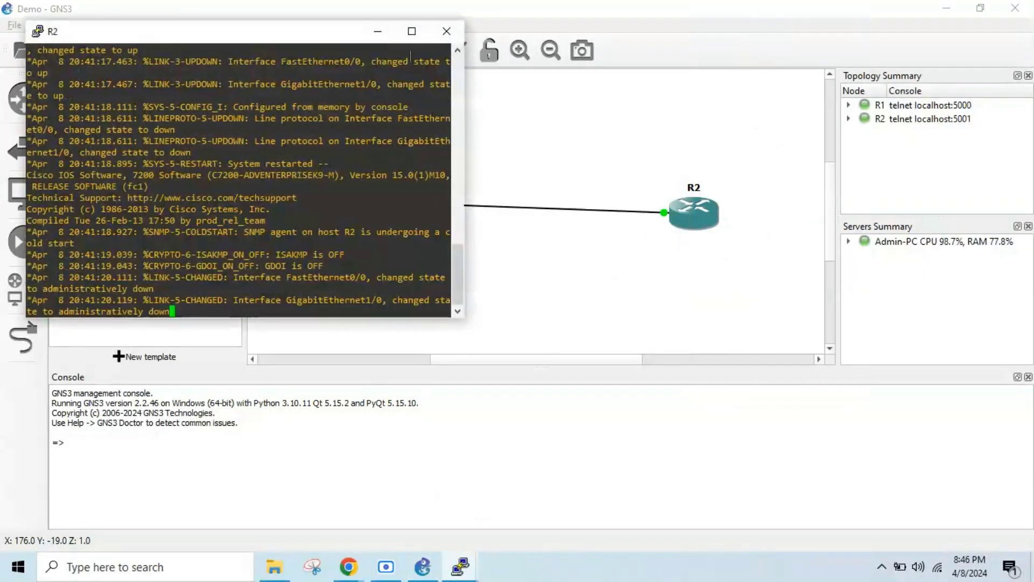
click(412, 32)
Switch between the R1 and R2 consoles, ending with R1 in front.
mouse_move(474, 567)
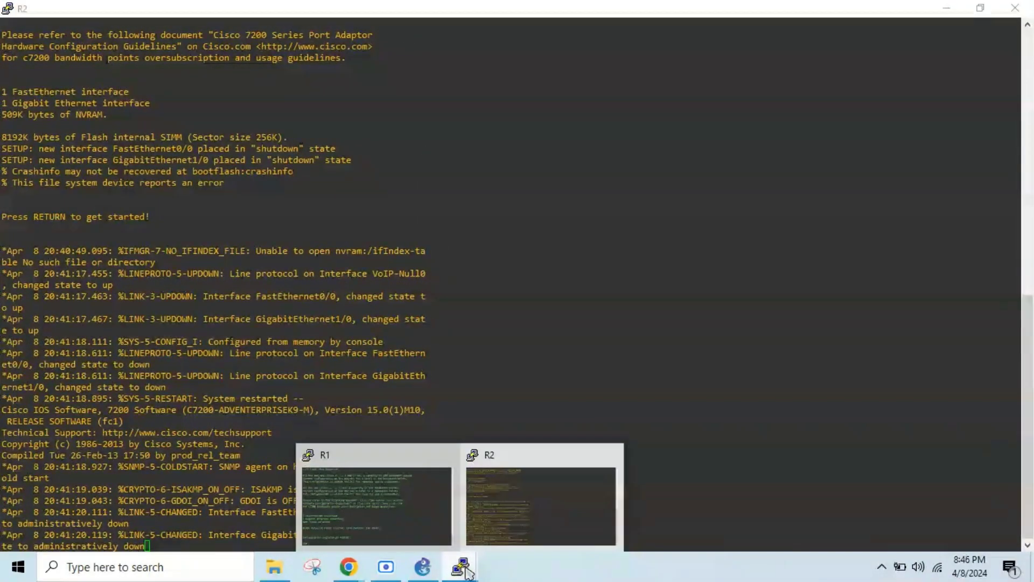
click(352, 507)
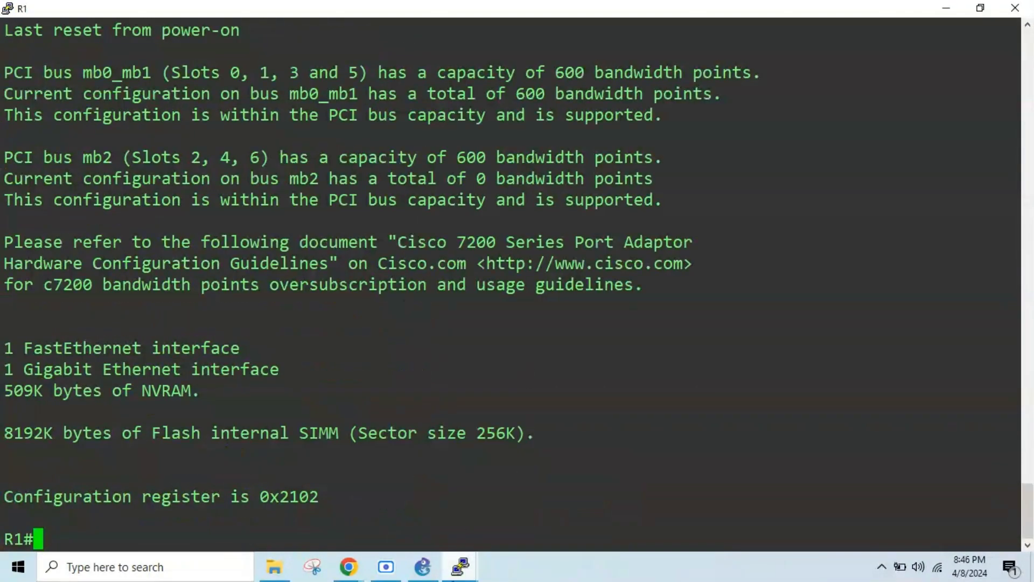
click(545, 476)
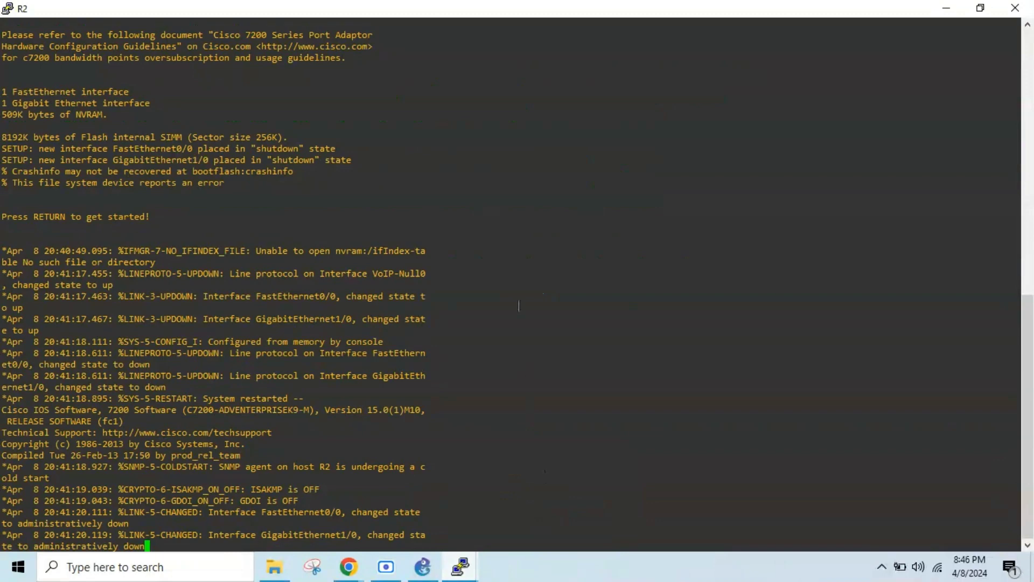
mouse_move(457, 570)
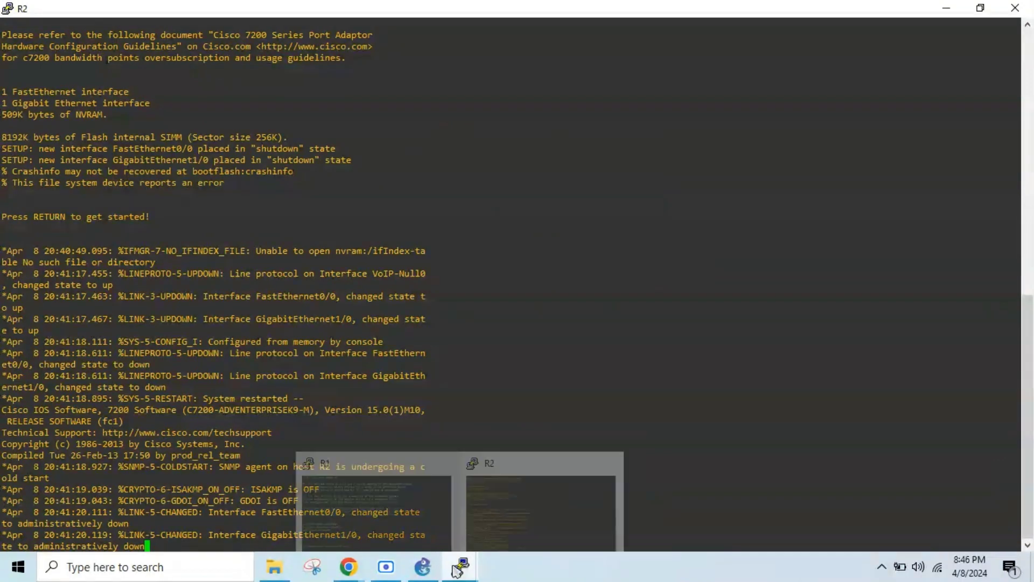
click(409, 501)
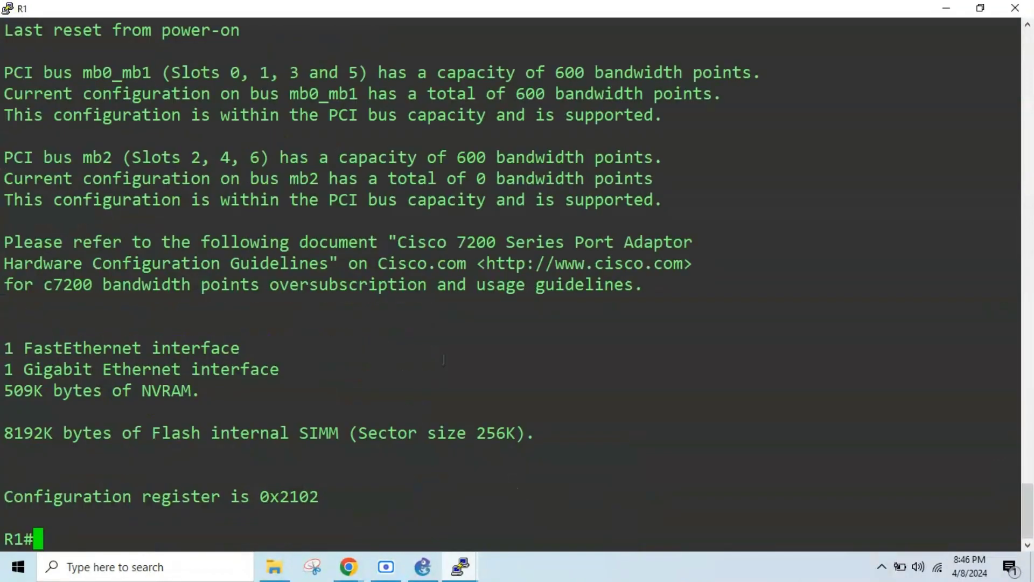